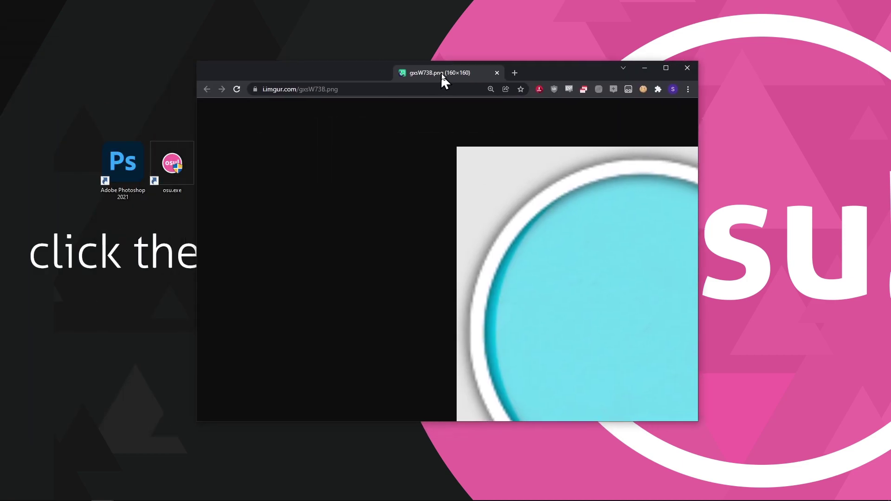
- Save the circle image from the browser to the Desktop as Template
key("ctrl+s")
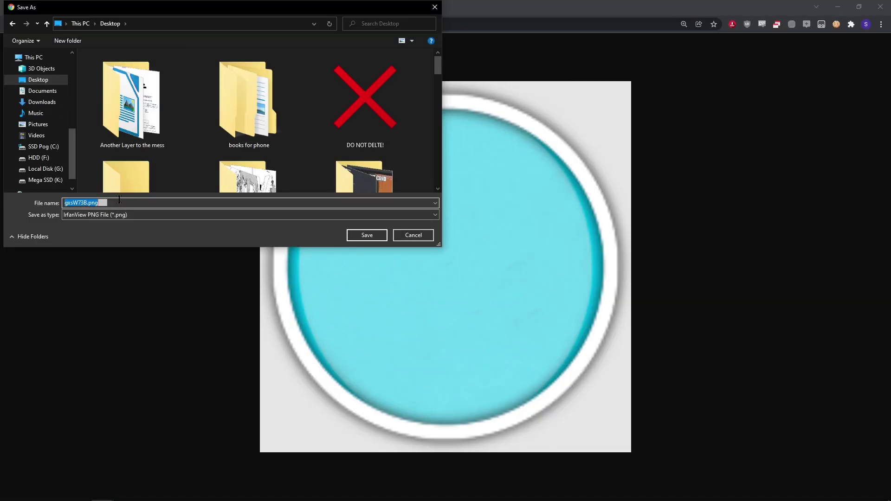
type("Template")
key("Return")
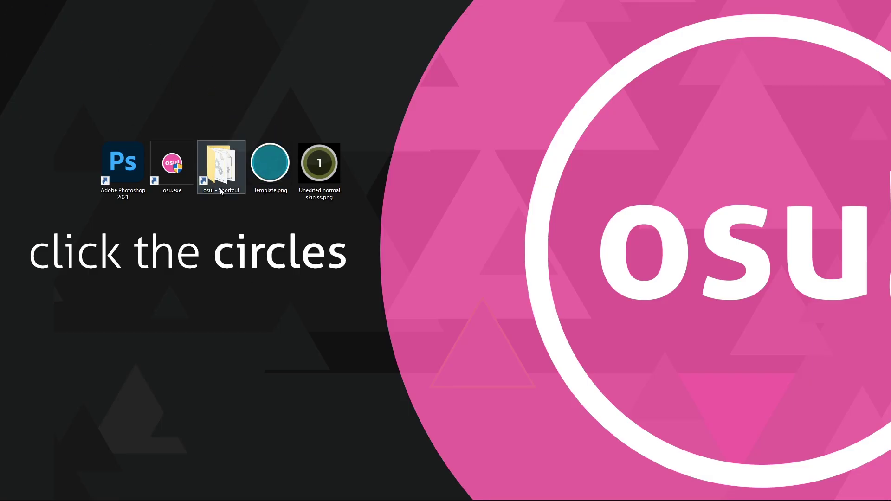
- Copy the Seoul v9 Personal White Cursor folder from the osu! Skins folder to the desktop and close the file window
double_click(220, 192)
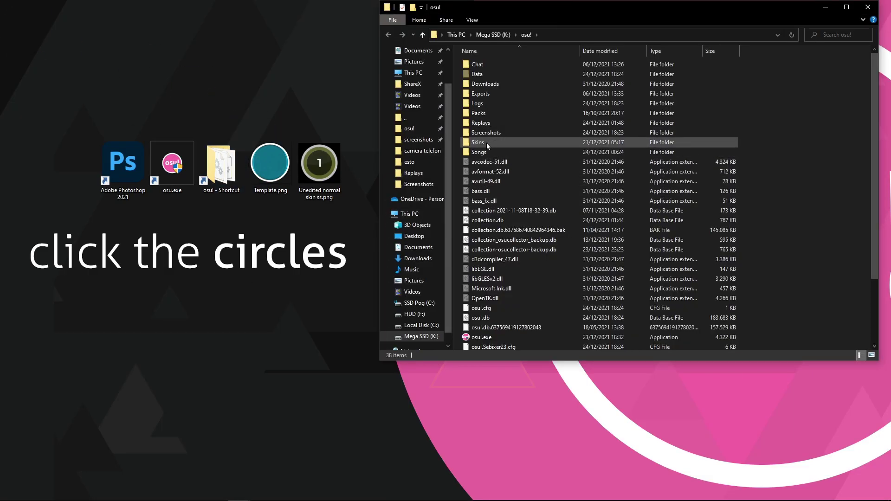
double_click(486, 143)
scroll(487, 142, "down", 2)
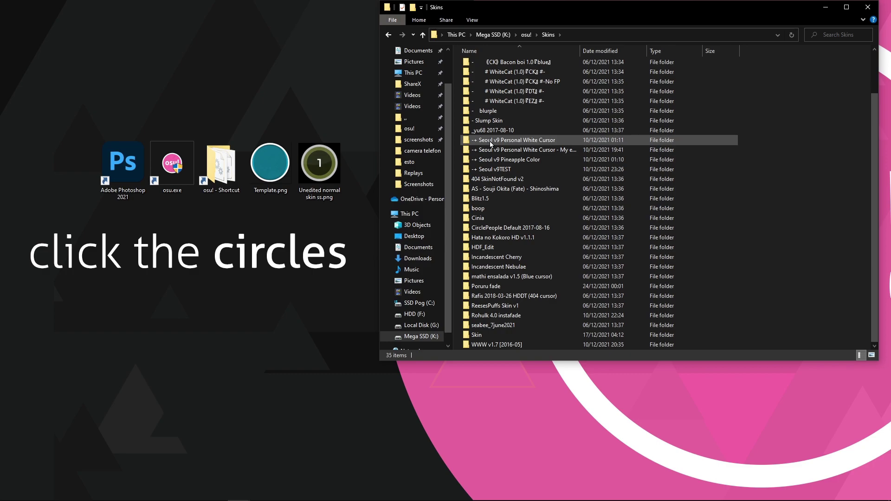
left_click_drag(489, 141, 369, 178)
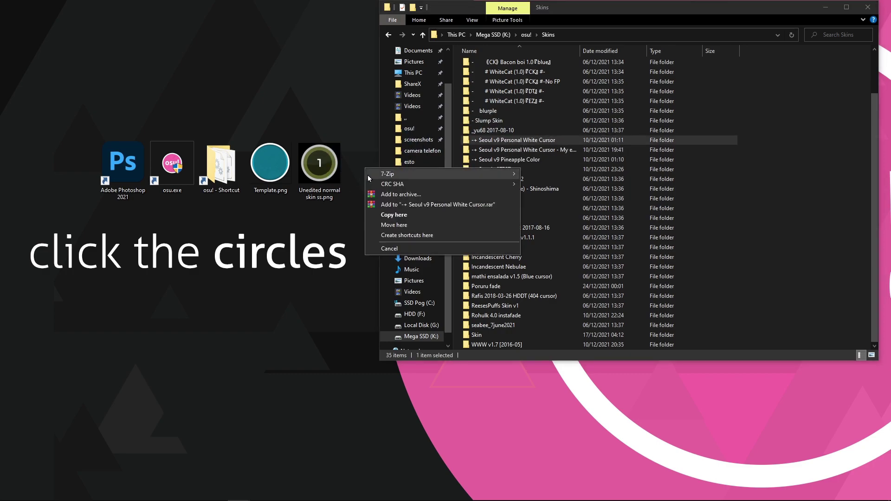
left_click(394, 215)
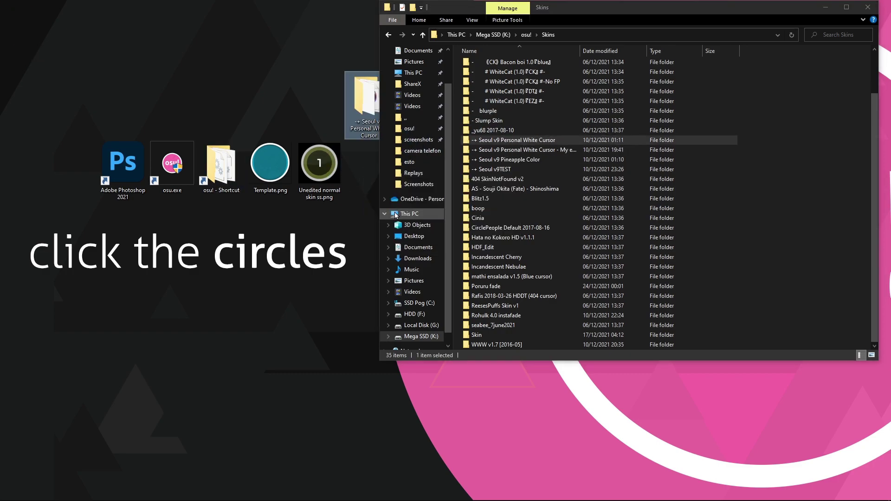
left_click(867, 8)
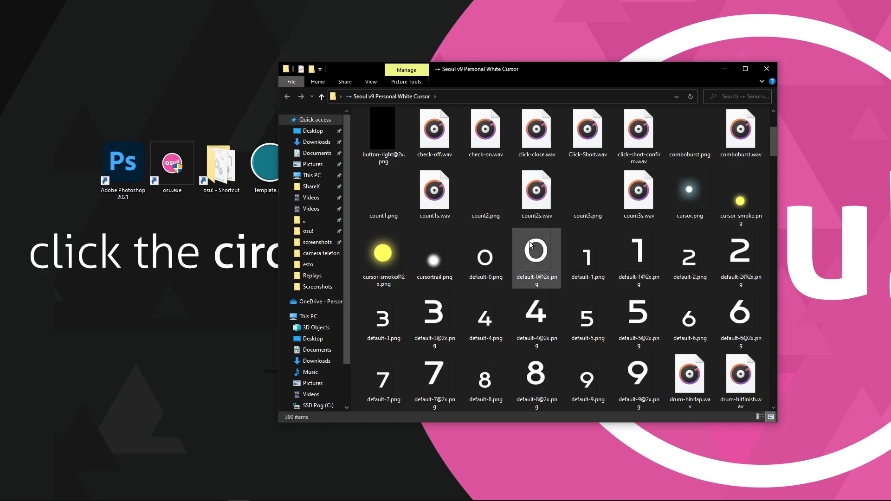
scroll(536, 222, "down", 3)
scroll(540, 200, "up", 3)
scroll(540, 186, "down", 3)
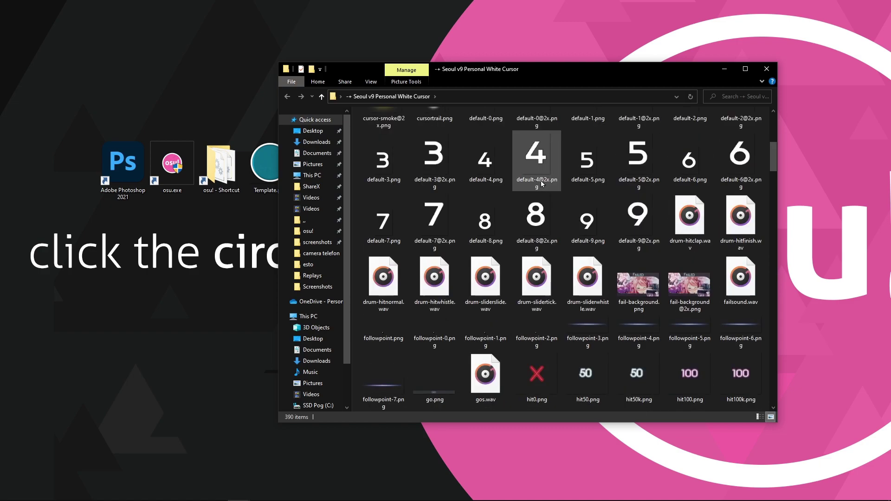
scroll(536, 176, "up", 3)
left_click(536, 253)
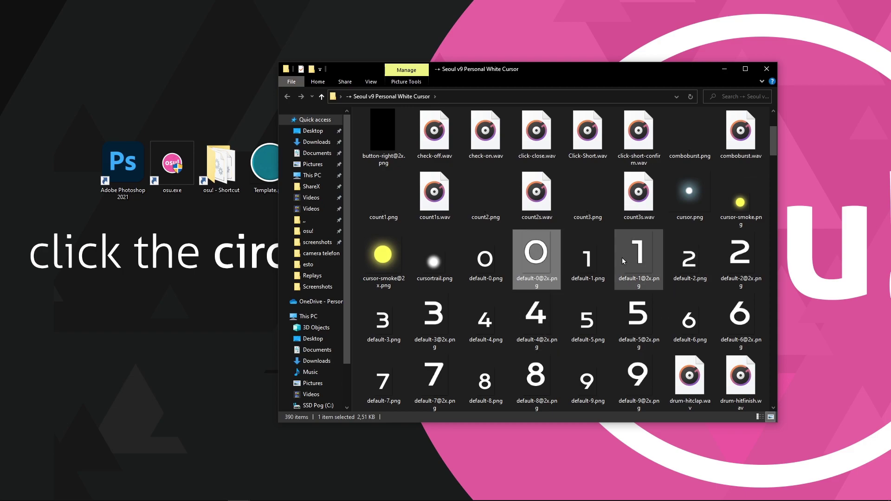
left_click(638, 257, "ctrl")
left_click(740, 258, "ctrl")
left_click(434, 318, "ctrl")
left_click(531, 314, "ctrl")
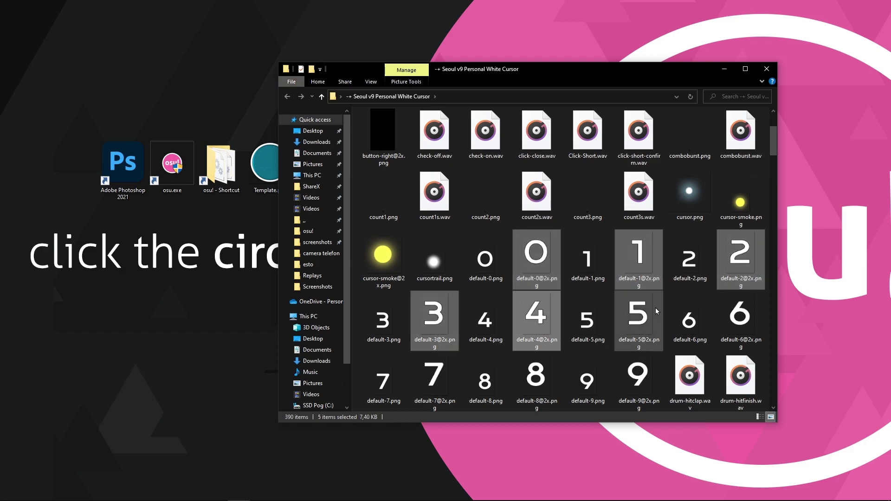
left_click(638, 315, "ctrl")
left_click(740, 316, "ctrl")
left_click(434, 378, "ctrl")
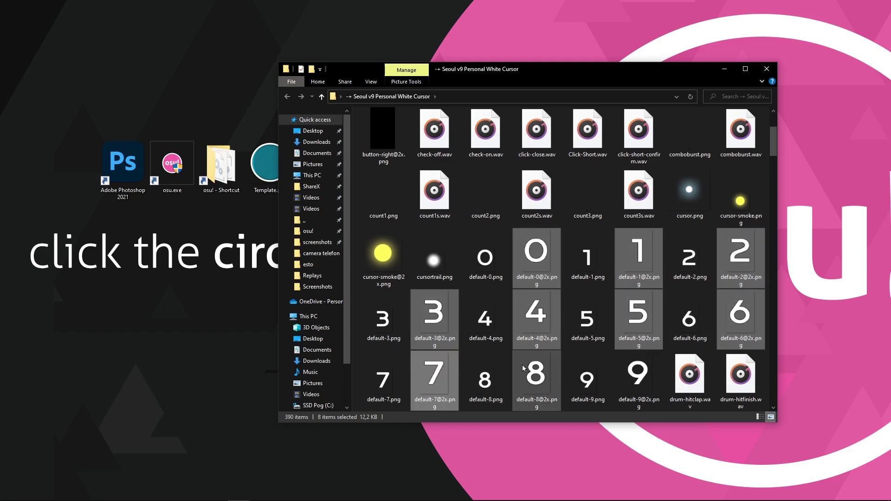
left_click(536, 378, "ctrl")
left_click(638, 378, "ctrl")
scroll(639, 371, "down", 5)
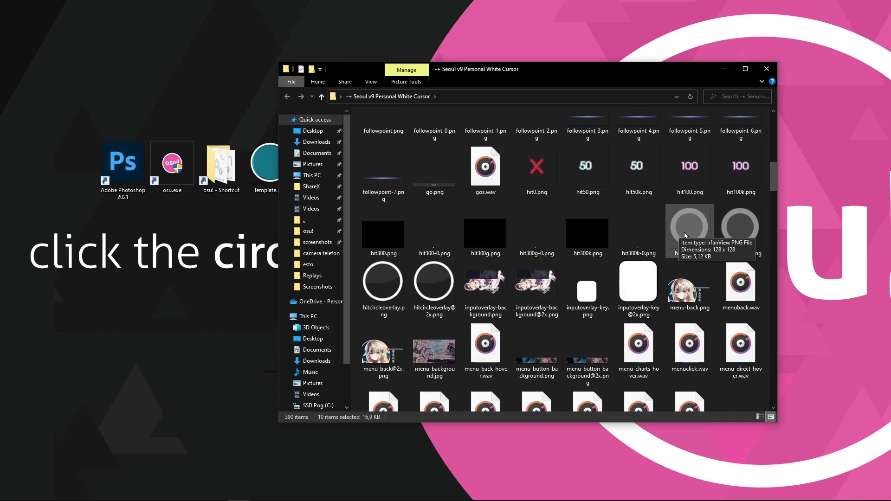
left_click(686, 230, "ctrl")
left_click(383, 281, "ctrl")
scroll(527, 244, "down", 6)
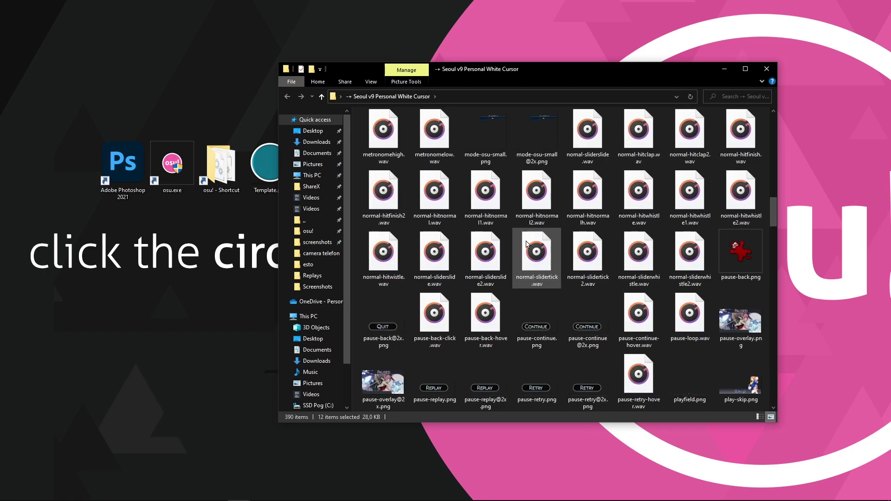
scroll(522, 238, "down", 6)
scroll(519, 230, "down", 4)
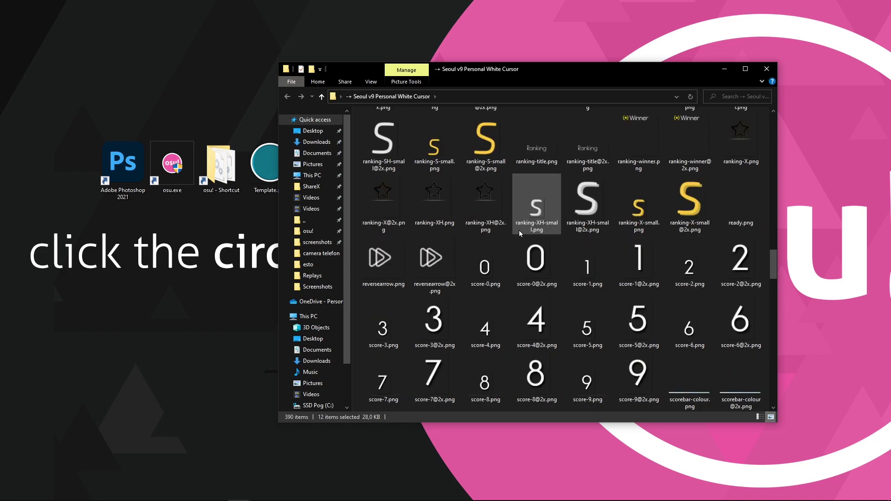
scroll(519, 230, "down", 3)
scroll(518, 230, "down", 6)
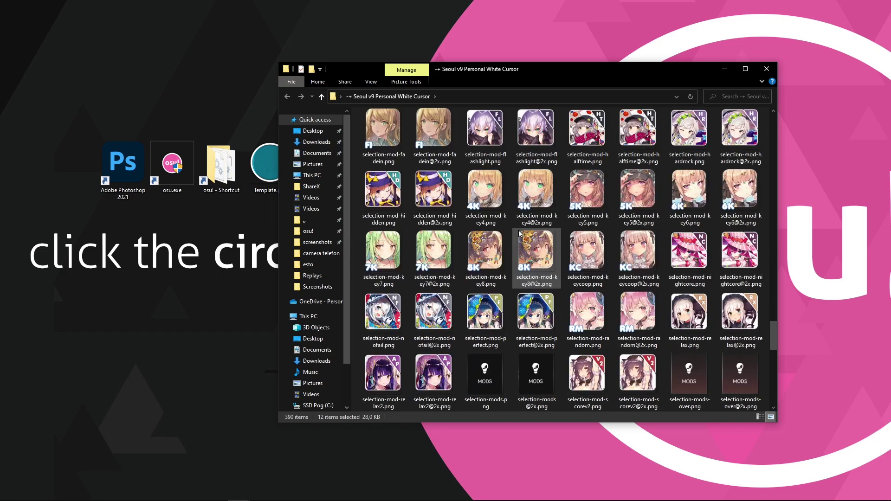
scroll(519, 233, "down", 5)
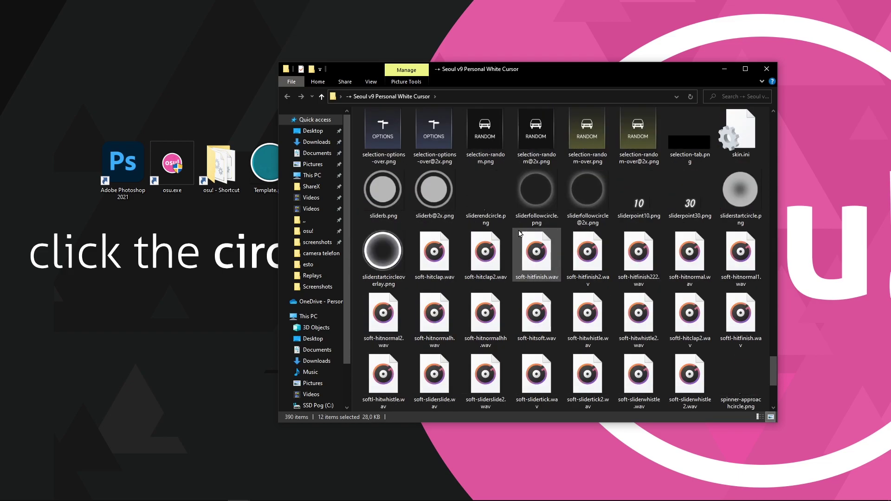
left_click(742, 193, "ctrl")
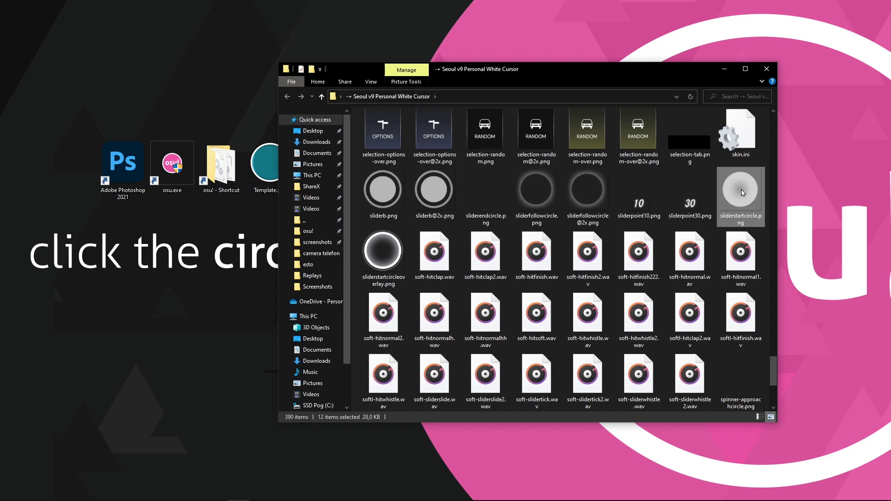
left_click(394, 273, "ctrl")
key("Delete")
scroll(636, 214, "up", 10)
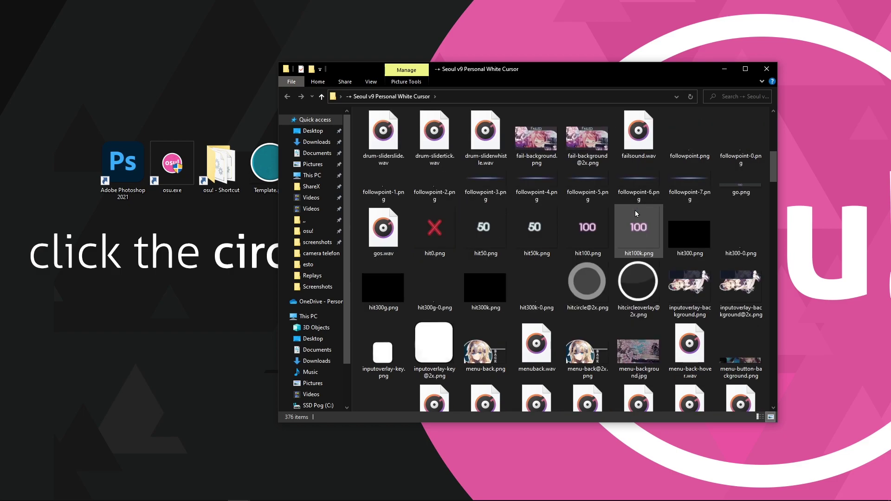
left_click(638, 283)
left_click(587, 283, "ctrl")
left_click_drag(587, 283, 154, 237)
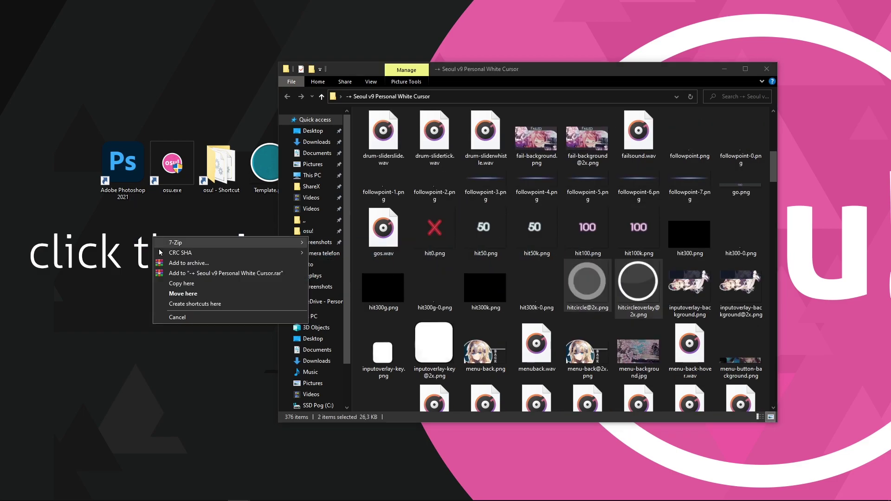
left_click(175, 284)
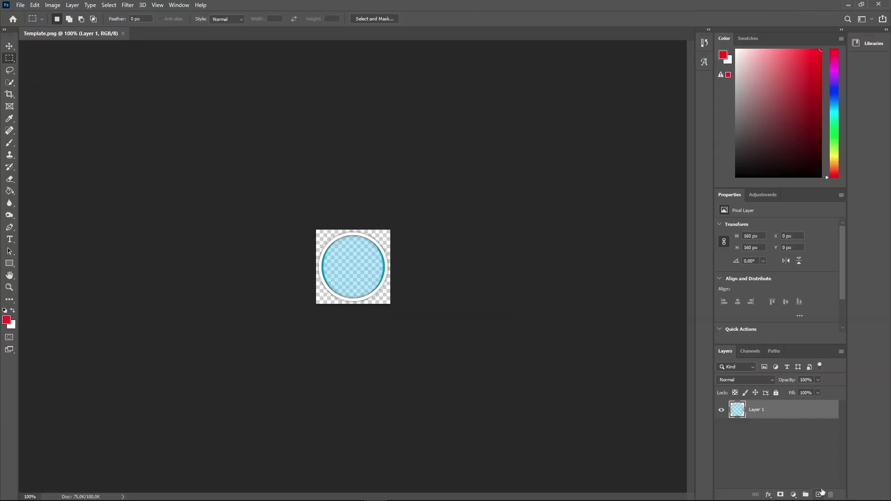
- In Photoshop, add a new layer below Layer 1 of Template.png and fill it with black using the Paint Bucket
left_click(819, 493)
left_click_drag(778, 414, 770, 444)
left_click(4, 310)
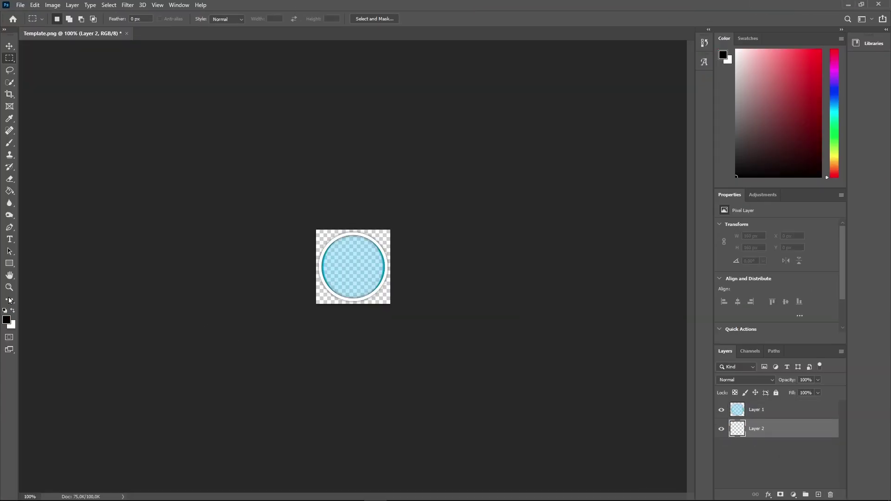
left_click(9, 191)
left_click(326, 241)
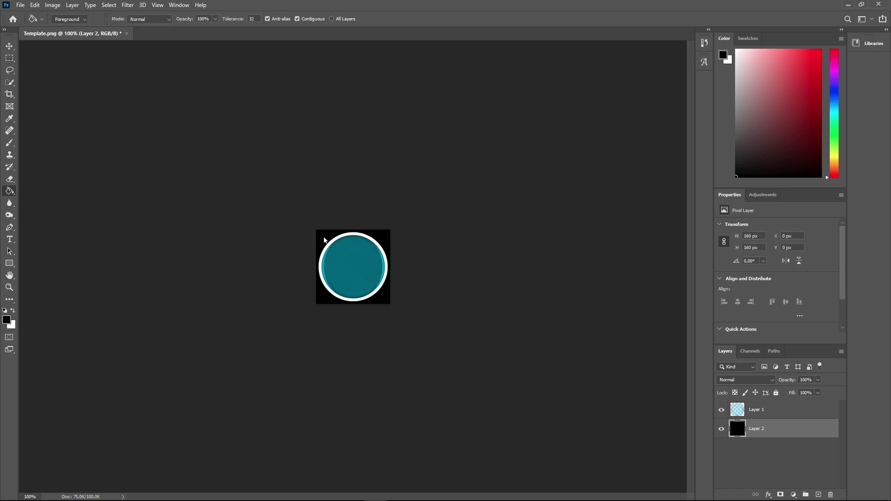
- Brush thin red vertical marks on the black layer at the centre of the template circle's upper and lower edges
key("ctrl+plus")
key("ctrl+plus")
key("ctrl+plus")
key("ctrl+plus")
left_click(10, 142)
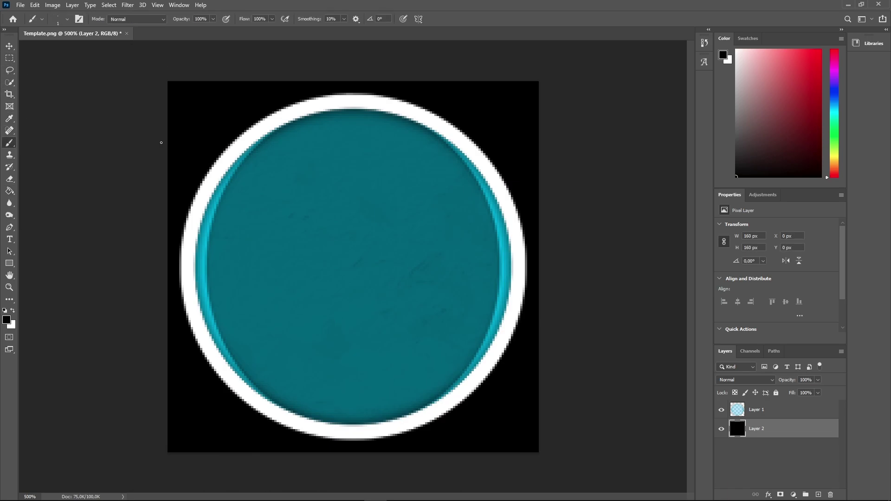
left_click(6, 320)
left_click(674, 142)
left_click(774, 141)
key("ctrl+plus")
key("ctrl+plus")
key("ctrl+plus")
key("ctrl+plus")
scroll(358, 69, "up", 4)
left_click(356, 101)
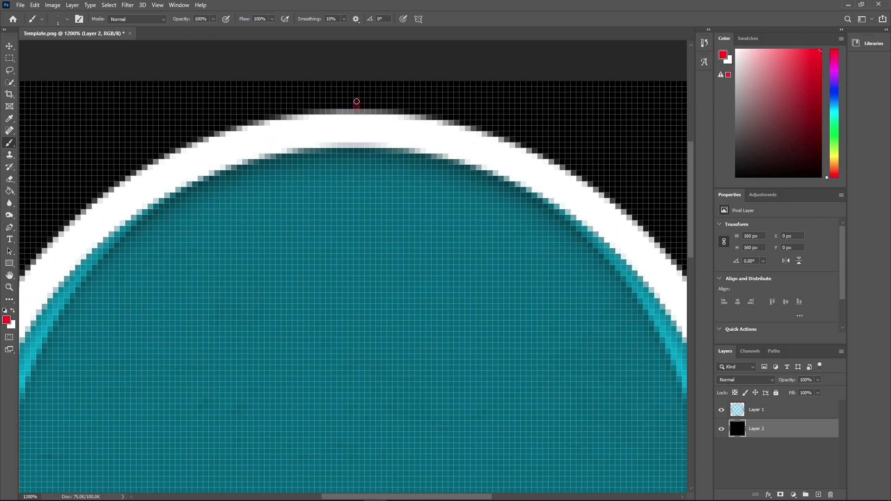
scroll(352, 209, "down", 12)
left_click_drag(352, 338, 351, 365)
- Brush thin red horizontal marks from the middle of the template circle's right and left edges out to the canvas borders
scroll(292, 316, "right", 5)
scroll(433, 253, "up", 7)
left_click_drag(611, 211, 635, 211)
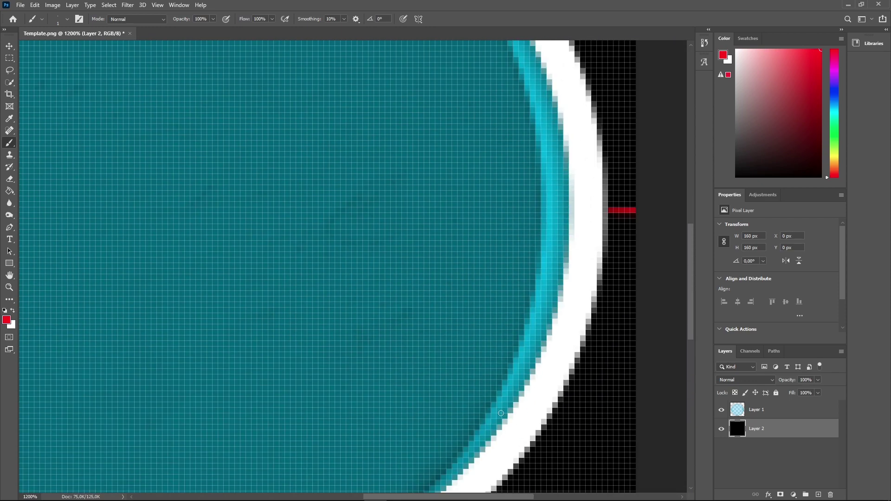
scroll(500, 412, "left", 12)
scroll(274, 238, "up", 1)
left_click_drag(273, 238, 249, 238)
key("ctrl+minus")
key("ctrl+minus")
key("ctrl+minus")
key("ctrl+minus")
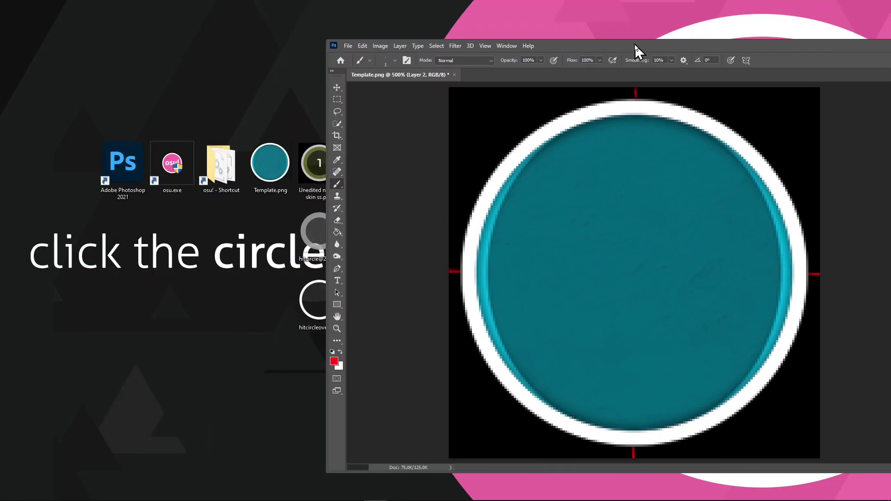
left_click_drag(308, 222, 613, 233)
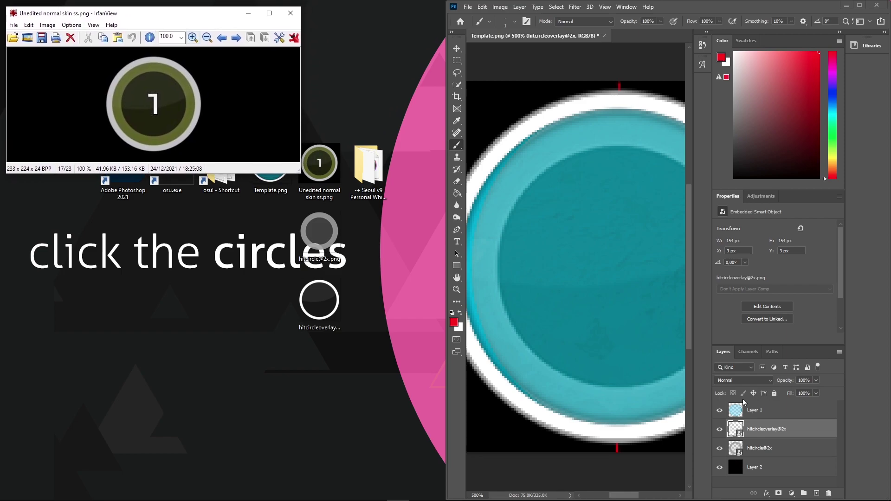
left_click(785, 492)
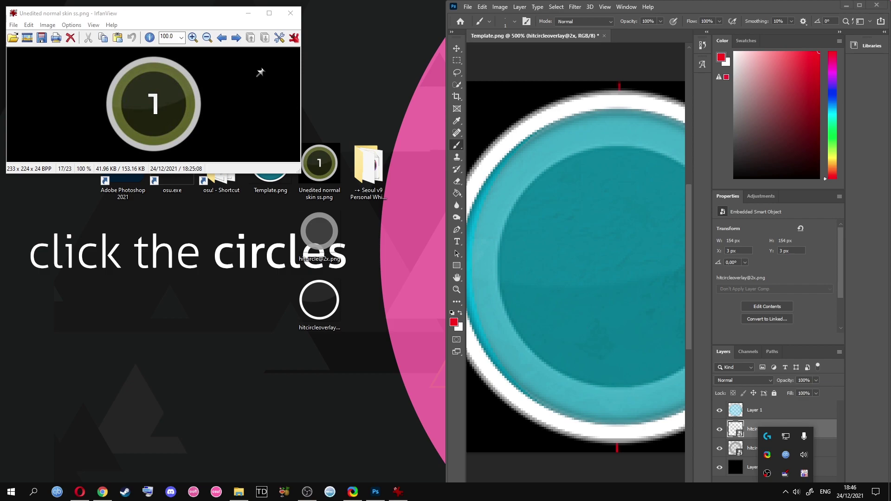
left_click(199, 17)
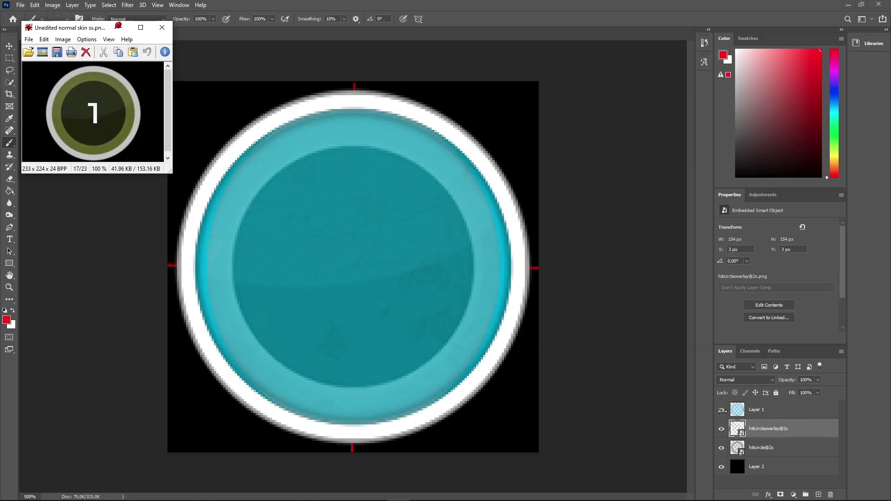
- Hide Layer 1 and scale the hitcircleoverlay@2x layer to 152 px, positioned at X 4 px, Y 4 px between the red marks
left_click(721, 410)
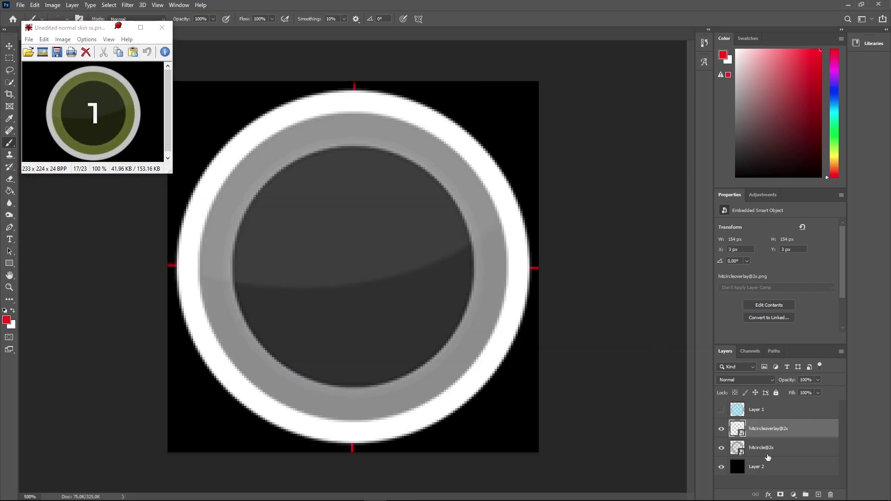
key("ctrl+t")
left_click_drag(539, 81, 536, 83)
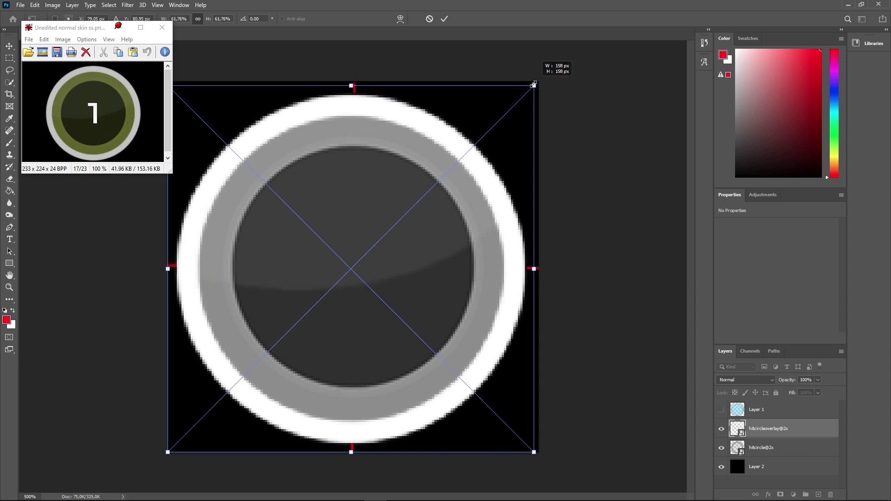
key("Return")
key("b")
key("ctrl+t")
left_click_drag(335, 213, 332, 211)
key("Return")
key("ctrl+minus")
left_click_drag(73, 33, 71, 28)
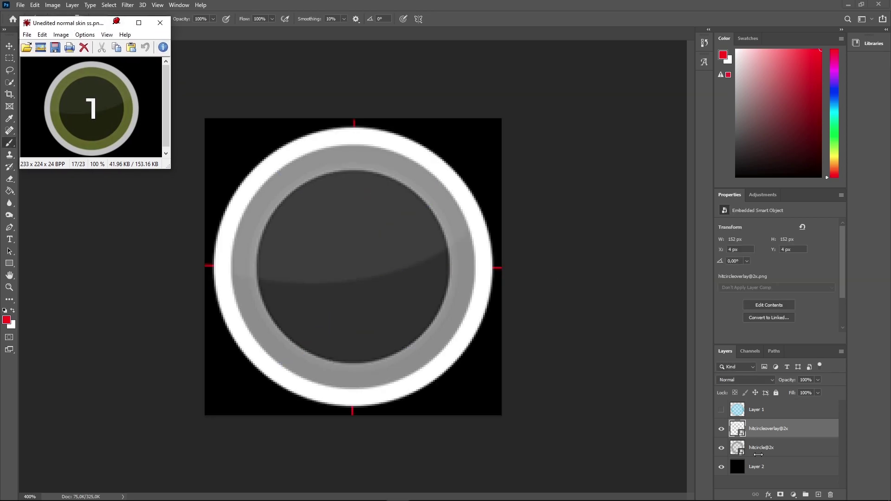
- Move the hitcircle@2x layer above the hitcircleoverlay@2x layer
left_click(756, 449)
left_click_drag(765, 439, 766, 426)
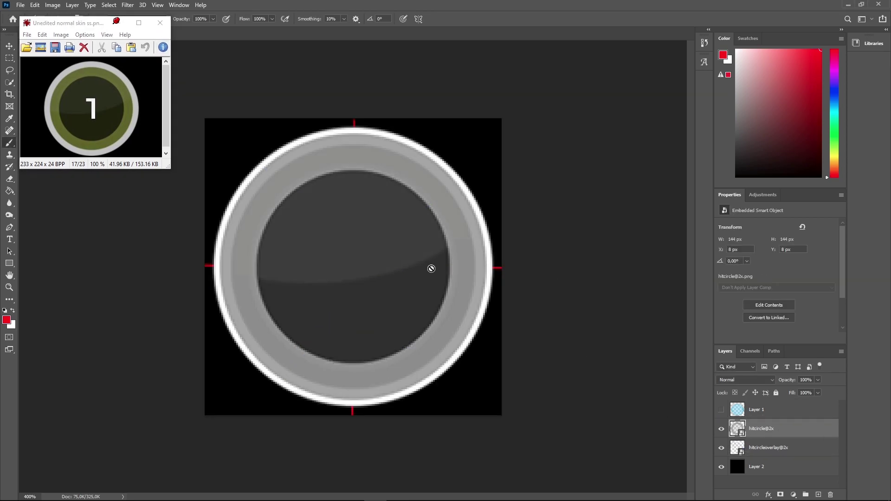
key("ctrl+t")
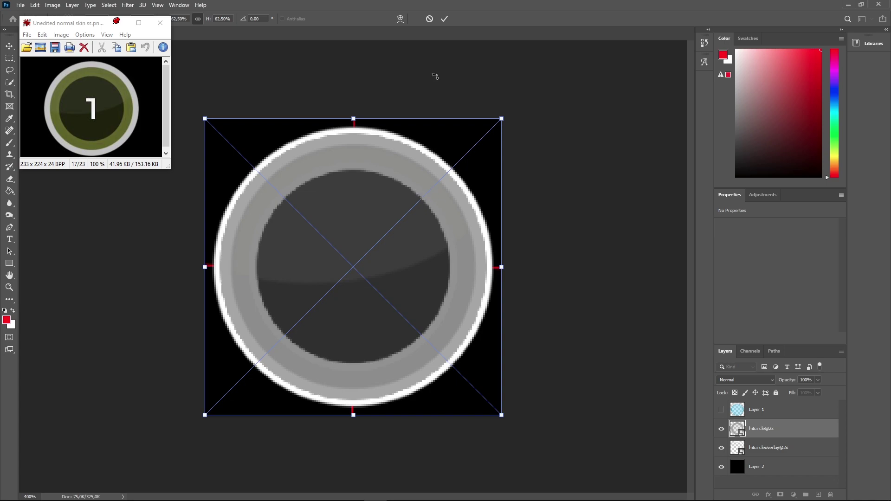
left_click(444, 19)
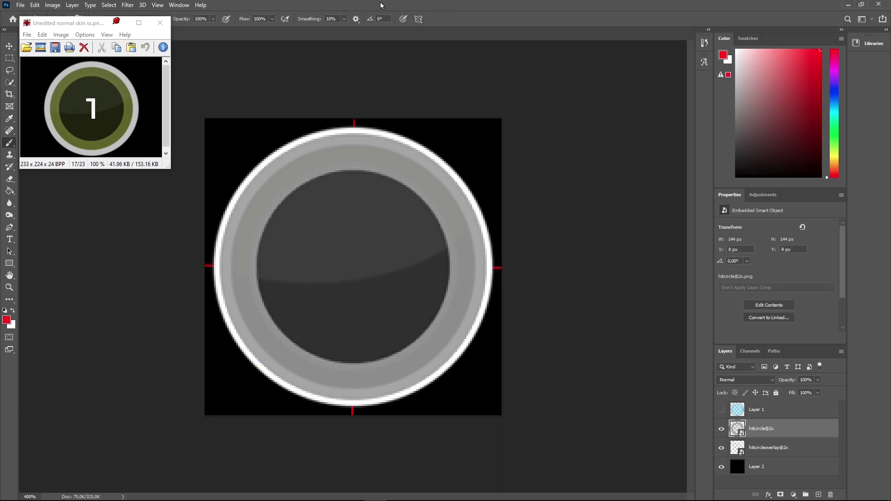
- Move hitcircleoverlay@2x back above hitcircle@2x, and add a new layer between them as a clipping mask on hitcircle@2x
left_click_drag(773, 447, 773, 428)
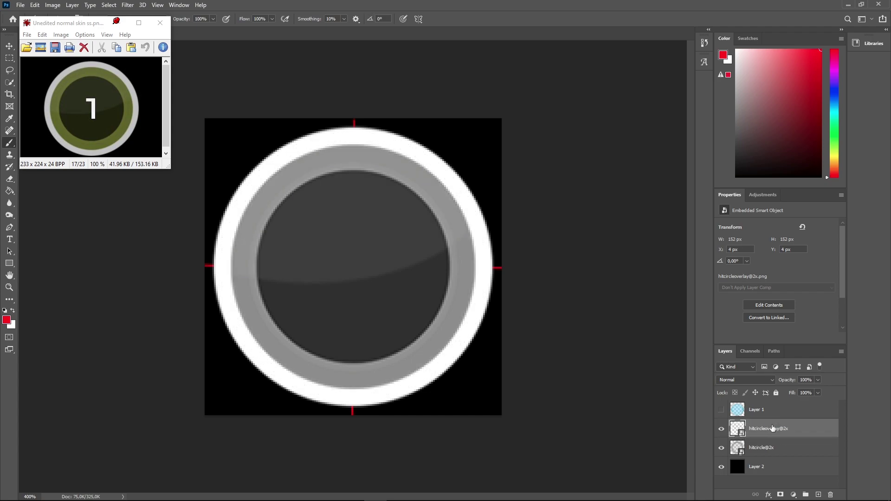
key("ctrl+plus")
left_click(791, 451)
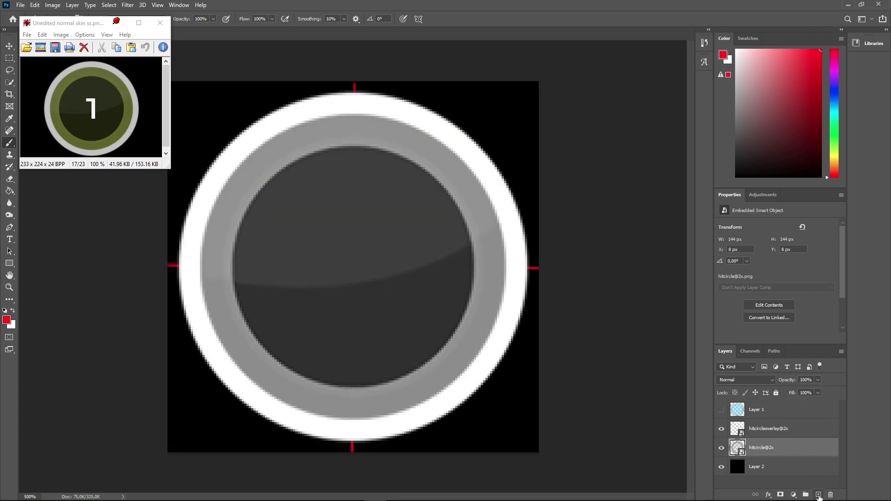
left_click(818, 494)
scroll(792, 463, "down", 1)
right_click(785, 449)
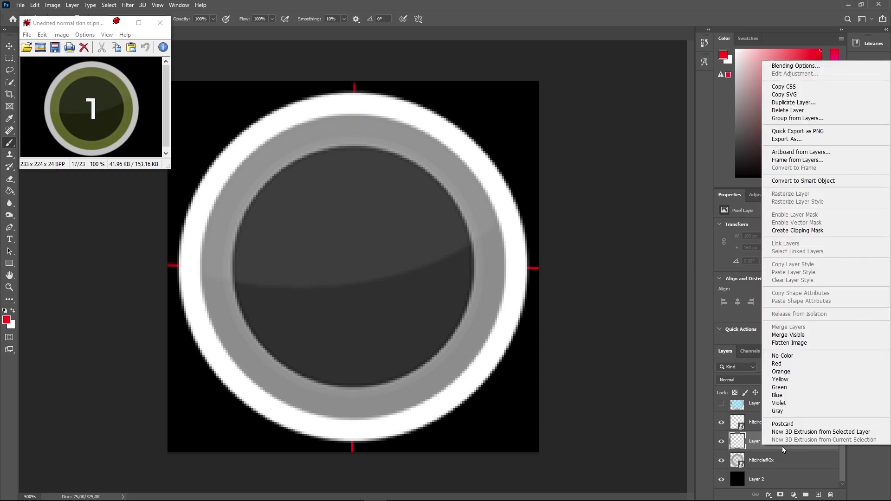
left_click(774, 231)
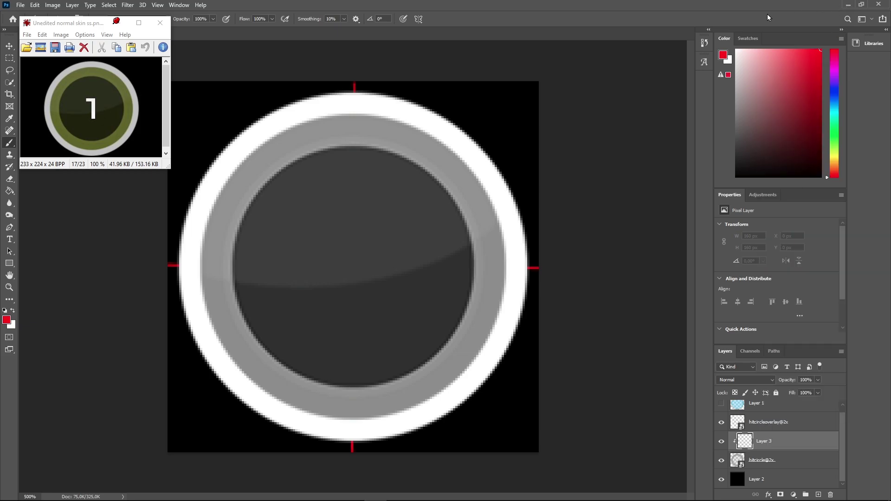
- Open skin.ini from the "-+ Seoul v9 Personal White Cursor" folder beside Photoshop and show its [Colours] section
mouse_move(743, 14)
left_mouse_down()
mouse_move(776, 59)
mouse_move(720, 31)
mouse_move(701, 8)
mouse_move(725, 10)
left_mouse_up()
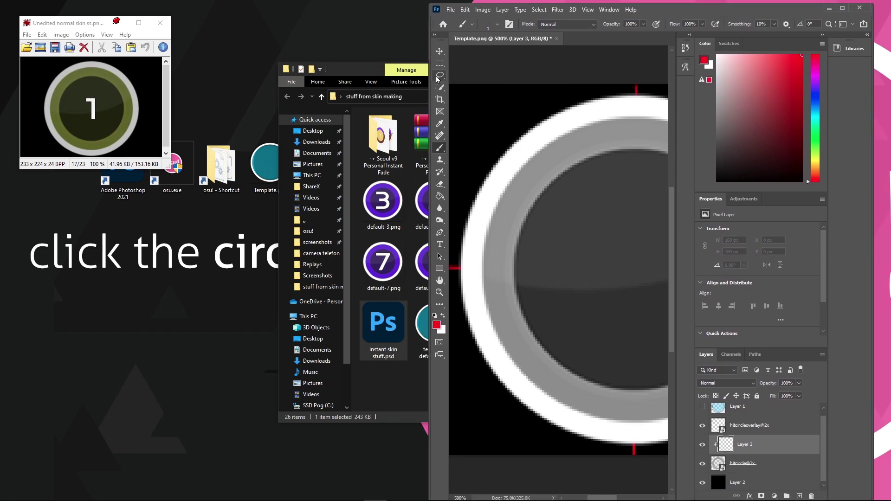
right_click(360, 75)
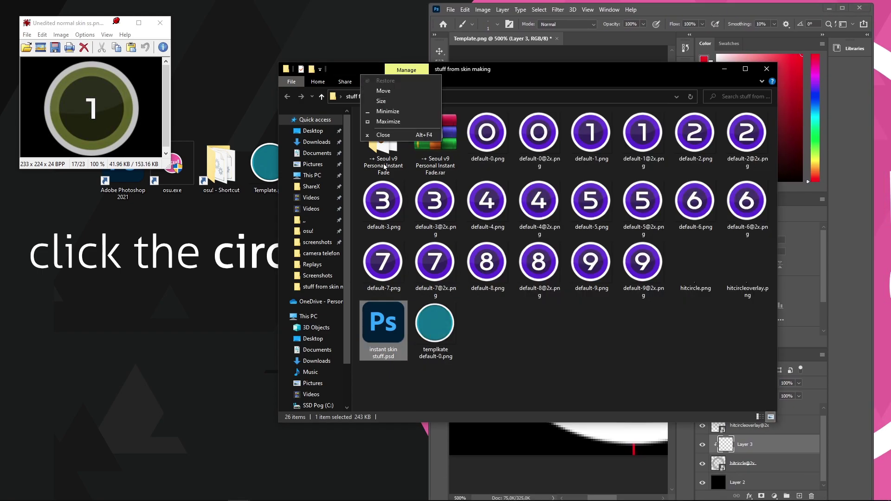
left_click(377, 136)
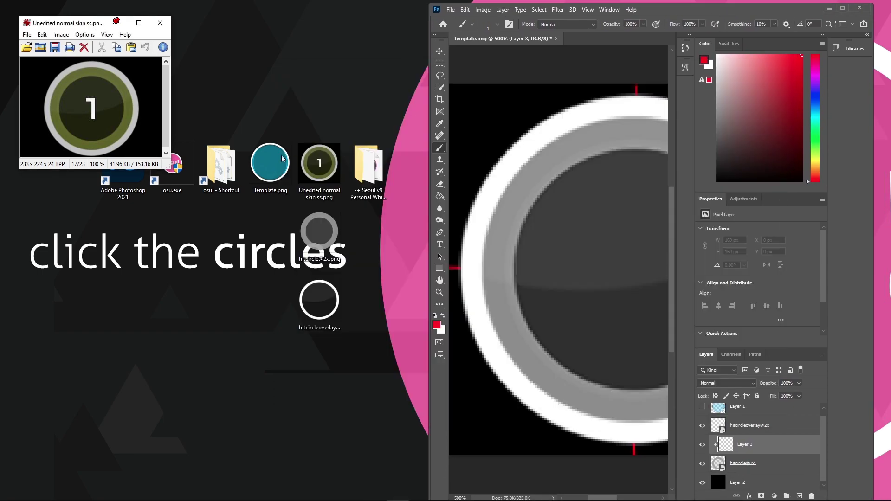
double_click(360, 176)
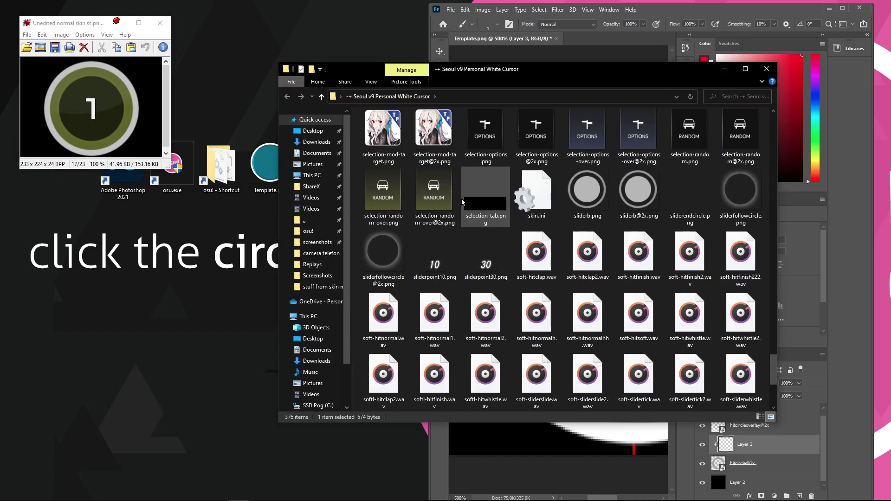
left_click(546, 194)
double_click(546, 194)
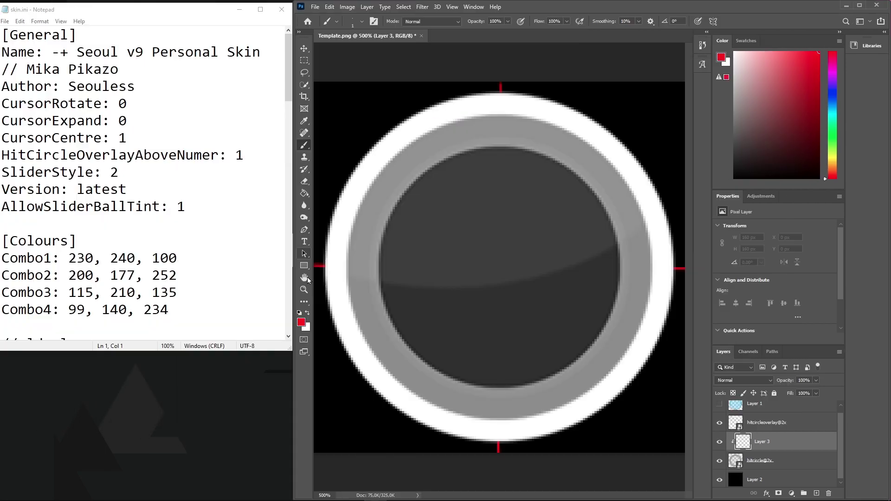
scroll(120, 179, "down", 2)
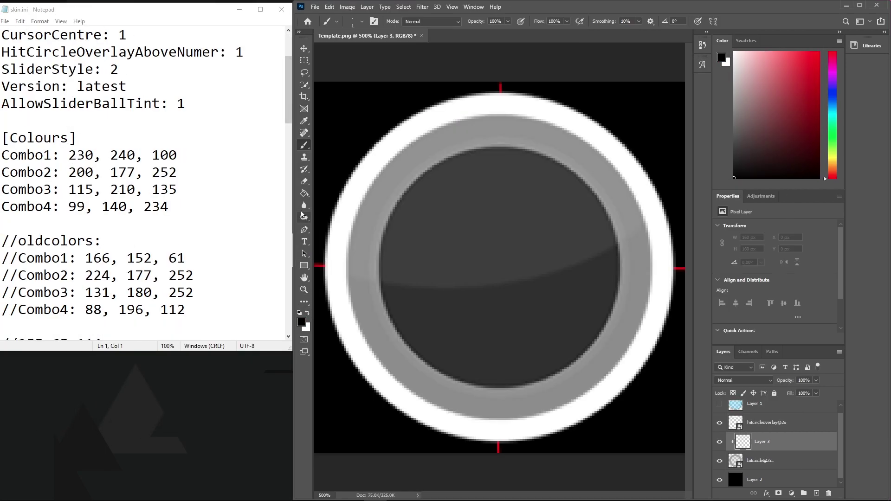
- Fill the clipped Layer 3 with the Combo1 color, RGB 230, 240, 100
left_click(301, 323)
left_click(724, 263)
type("230")
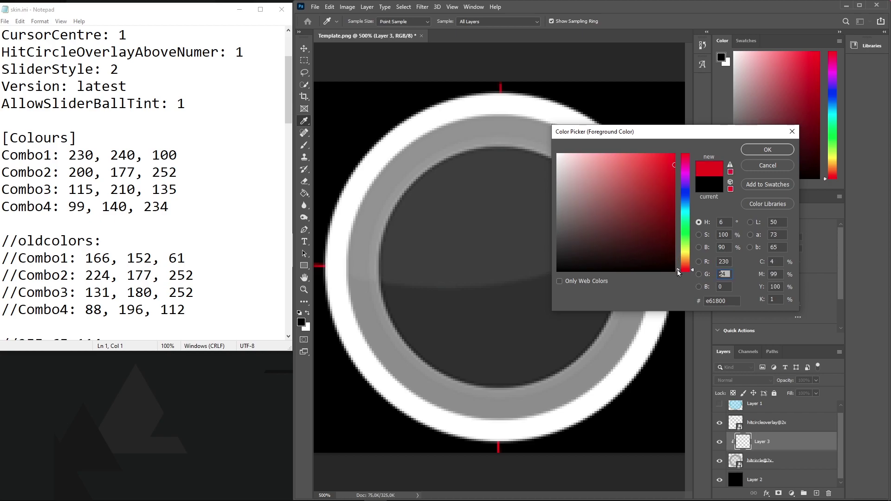
key("Tab")
type("240")
key("Tab")
type("1")
left_click(761, 150)
left_click(484, 225)
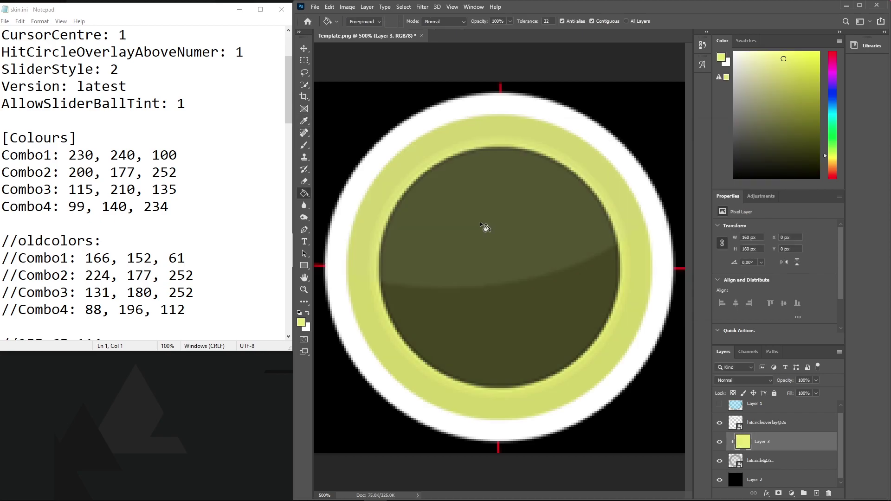
- Refill the clipped Layer 3 with the Combo2 color, RGB 200, 177, 252
left_click(301, 322)
double_click(724, 262)
type("200")
key("Tab")
type("177")
key("Tab")
type("252")
key("Return")
key("alt+BackSpace")
- Refill the clipped Layer 3 with the Combo3 color, RGB 115, 210, 135
left_click(302, 322)
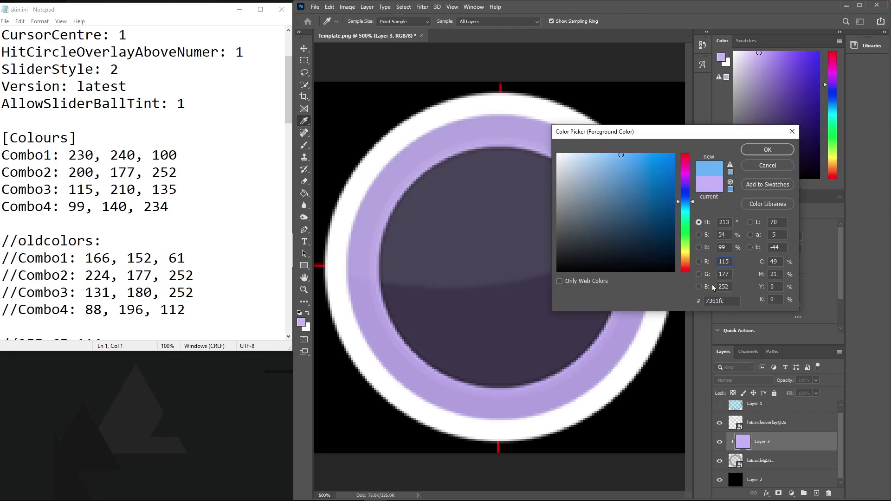
type("115\t210\t135")
key("Return")
key("alt+BackSpace")
- Refill the clipped Layer 3 with the Combo4 color, RGB 99, 140, 234
left_click(301, 322)
type("99\t140\t234")
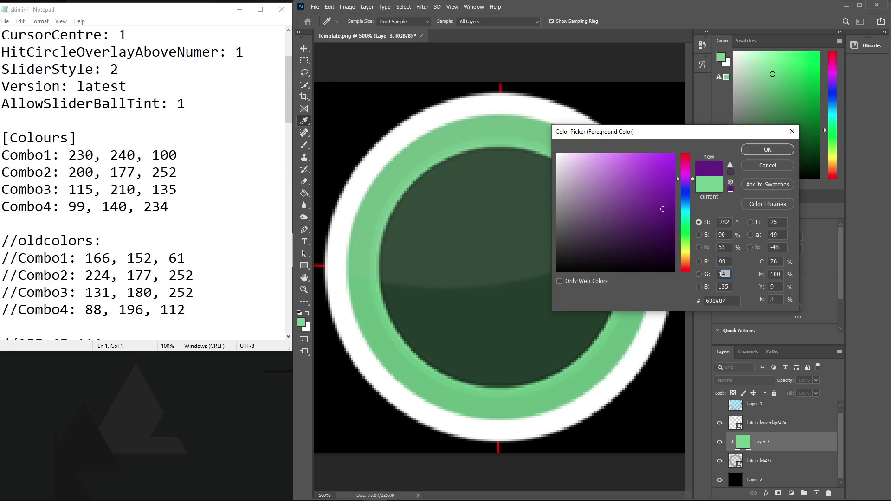
left_click(752, 153)
key("g")
left_click(505, 260)
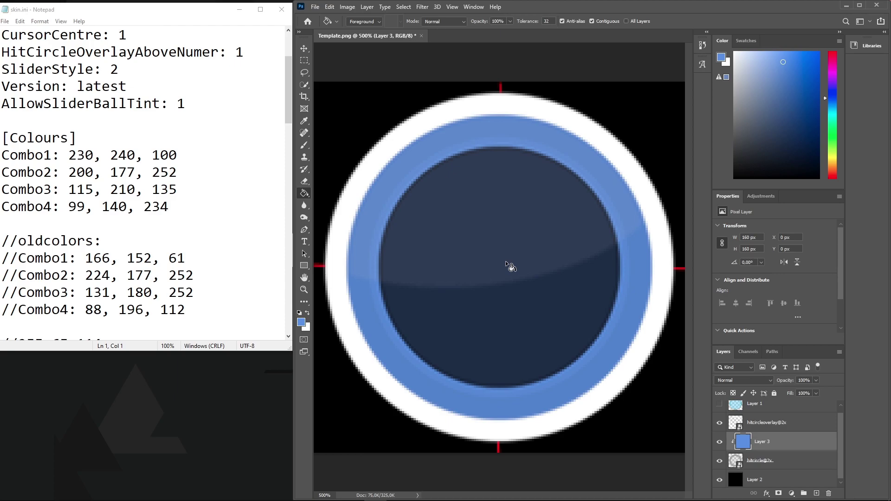
- Close skin.ini and return the Photoshop window to full screen
left_click(180, 172)
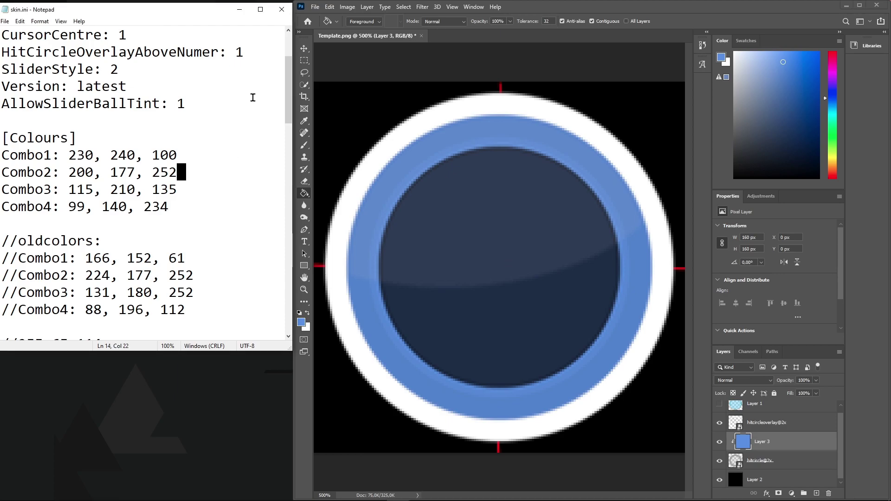
left_click(282, 10)
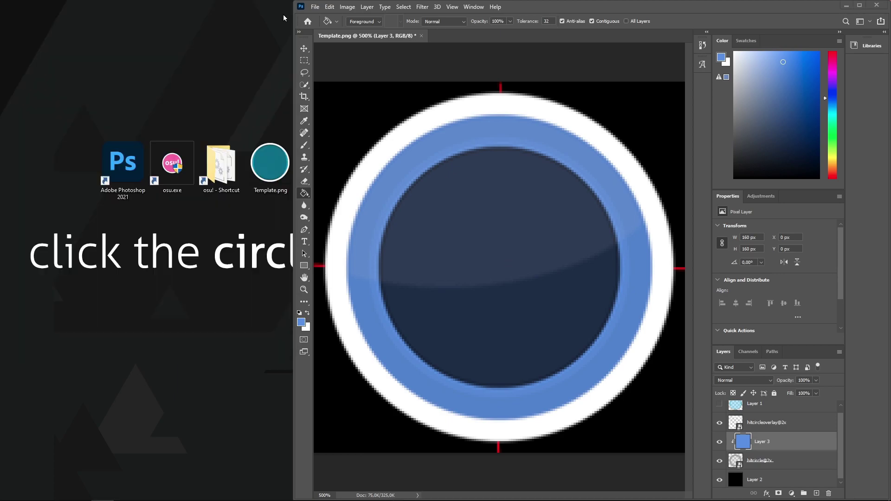
left_click_drag(522, 13, 425, 1)
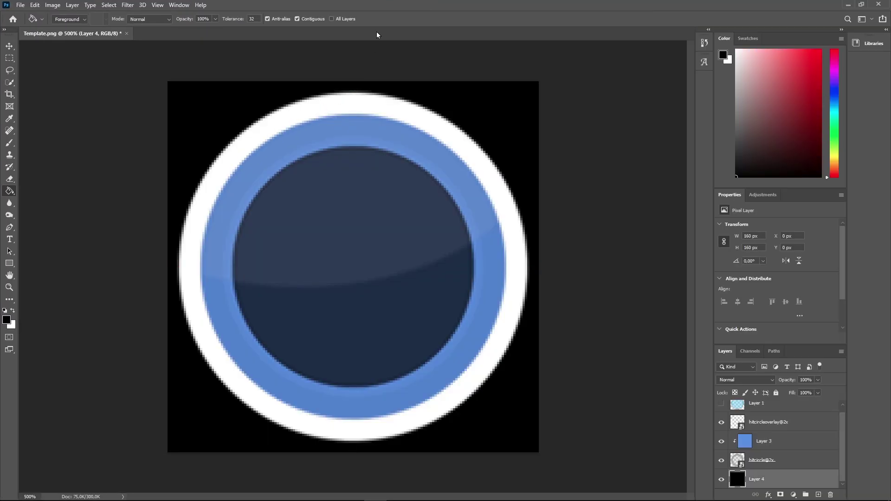
- Bring default-0.png through default-9.png from the "-+ Seoul v9 Personal White Cursor" folder into Template.png
left_click_drag(377, 13, 483, 15)
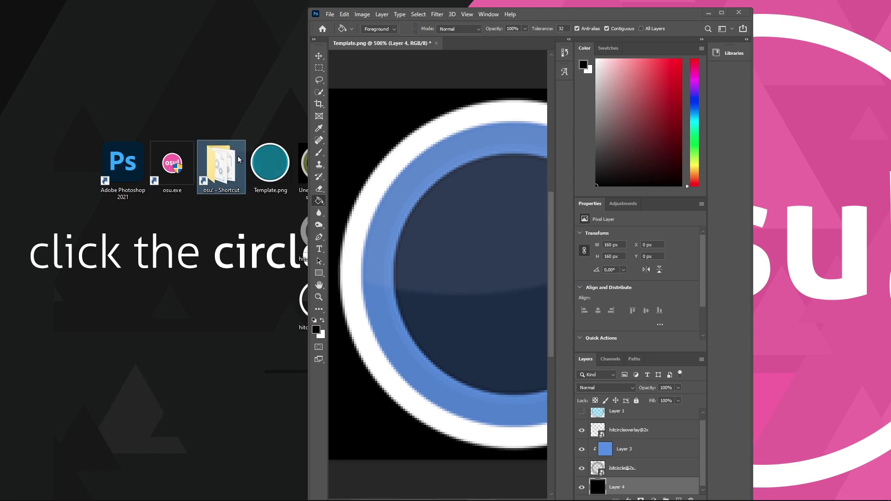
left_click_drag(641, 21, 731, 13)
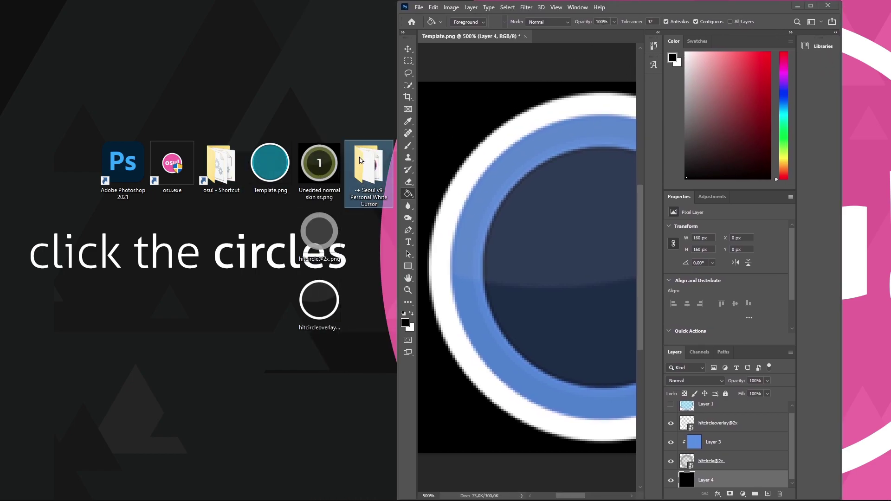
double_click(360, 161)
left_click_drag(487, 70, 216, 21)
scroll(217, 154, "down", 3)
left_click(213, 209)
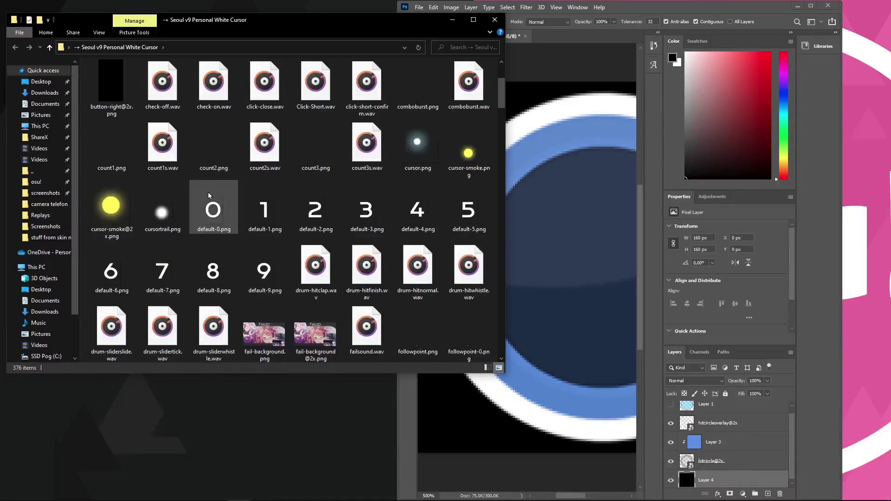
left_click(268, 260, "shift")
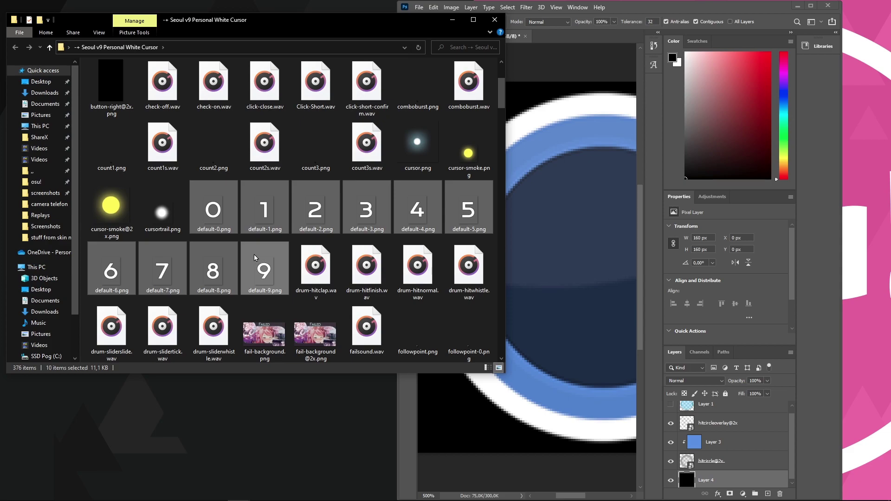
left_click_drag(255, 258, 557, 245)
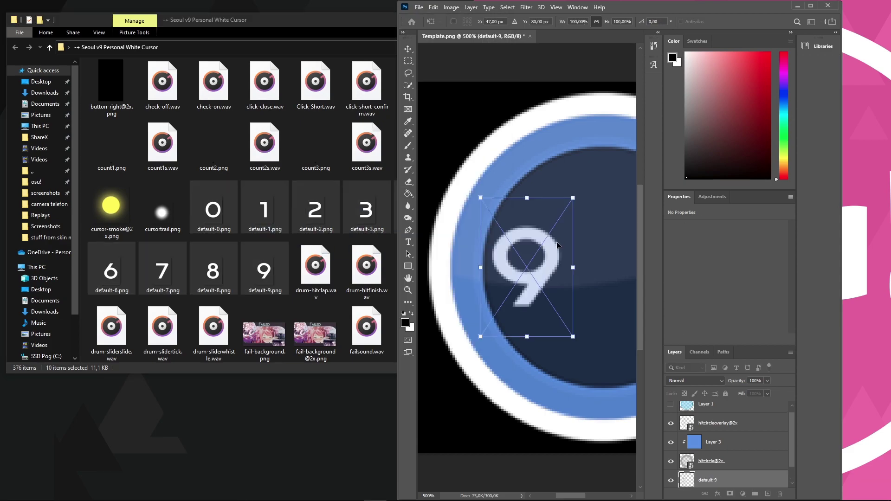
- Maximize Photoshop, center default-9 in the hit circle, and confirm the placement of all ten number images at the circle's center
left_click_drag(328, 25, 269, 36)
left_click(405, 35)
double_click(650, 7)
left_click_drag(276, 268, 352, 268)
key("Return")
key("Return")
key("Return")
key("Return")
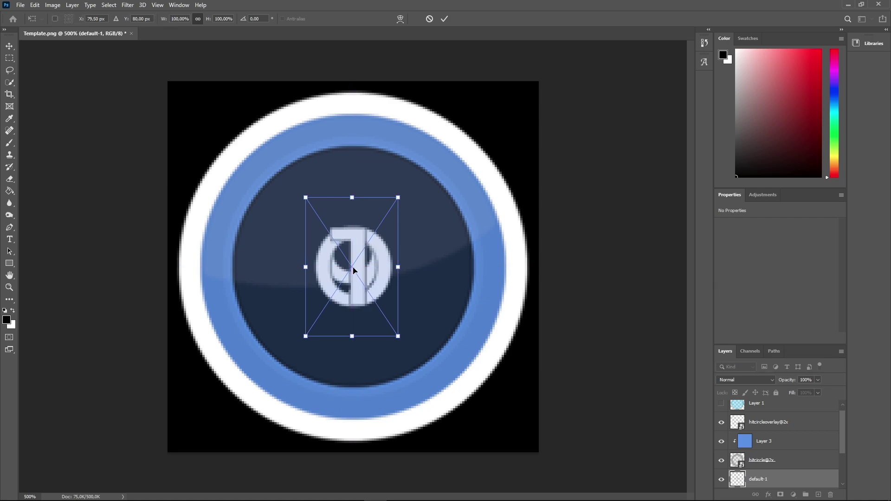
left_click_drag(355, 270, 353, 271)
key("Return")
key("Return")
key("Return")
key("Return")
key("Return")
left_click(355, 270)
left_click(457, 197)
- Put default-9 on top of the number layers, Layer 3 and hitcircle@2x beneath them, and clip Layer 3 to hitcircle@2x
scroll(814, 448, "down", 5)
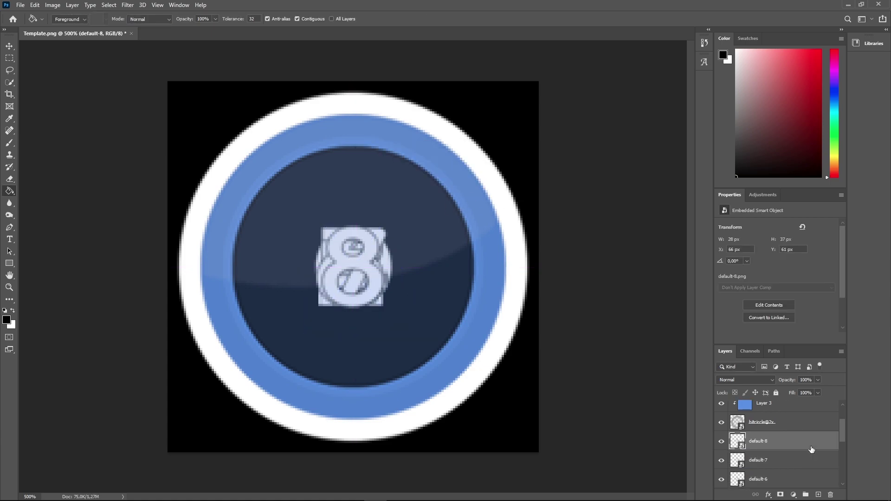
left_click_drag(765, 459, 803, 441)
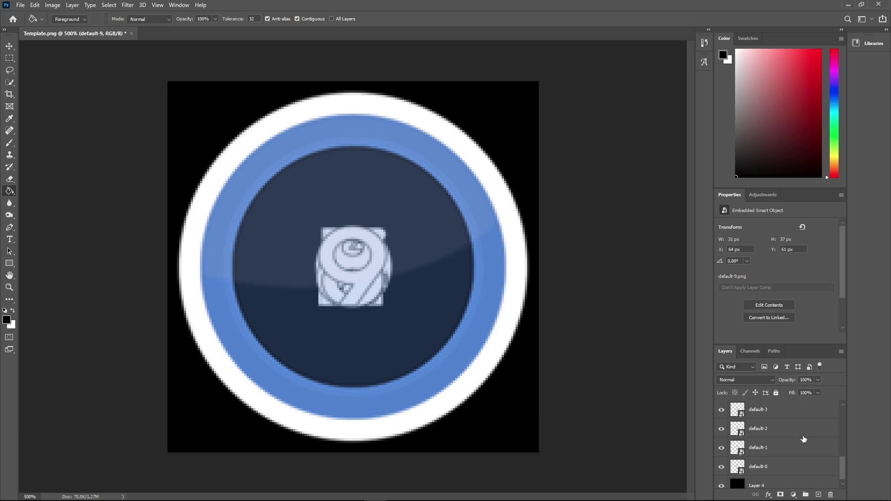
scroll(803, 439, "up", 5)
left_click_drag(787, 442, 767, 469)
scroll(788, 445, "up", 5)
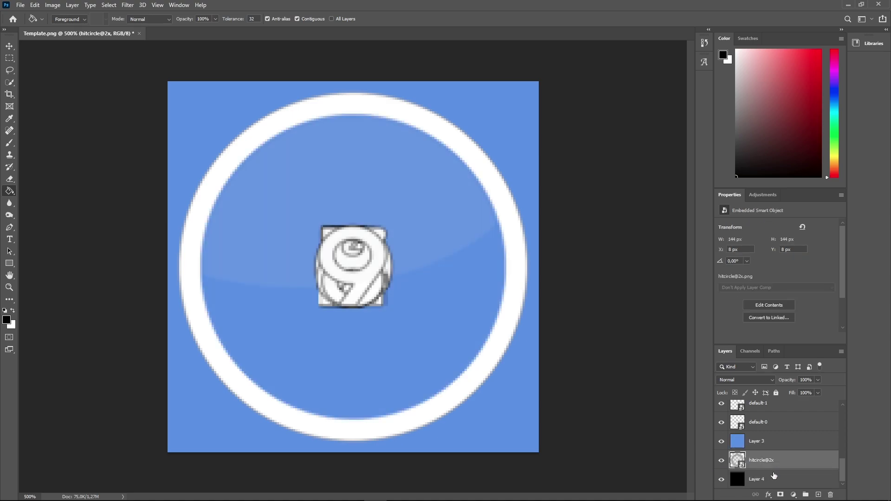
right_click(766, 447)
left_click(793, 228)
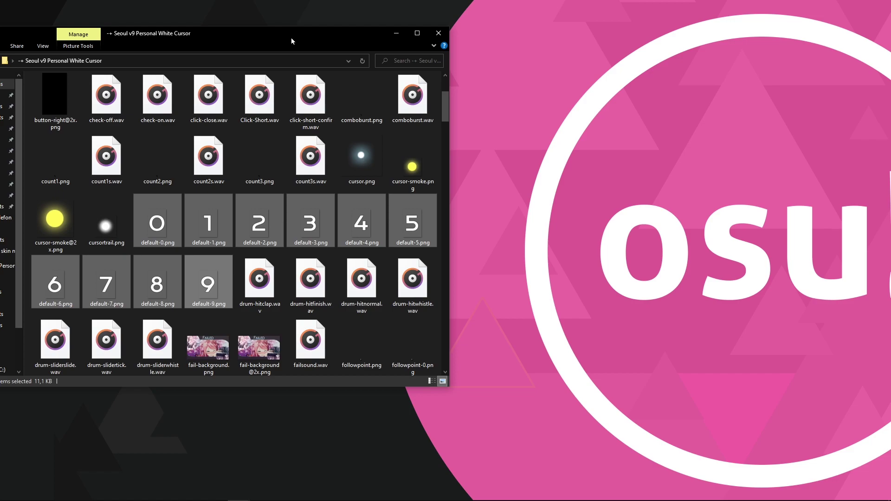
- Check the HitCircleOverlayAboveNumer line in the skin folder's skin.ini, and close the file and the folder
left_click_drag(292, 42, 479, 59)
left_click(447, 175)
scroll(418, 265, "down", 20)
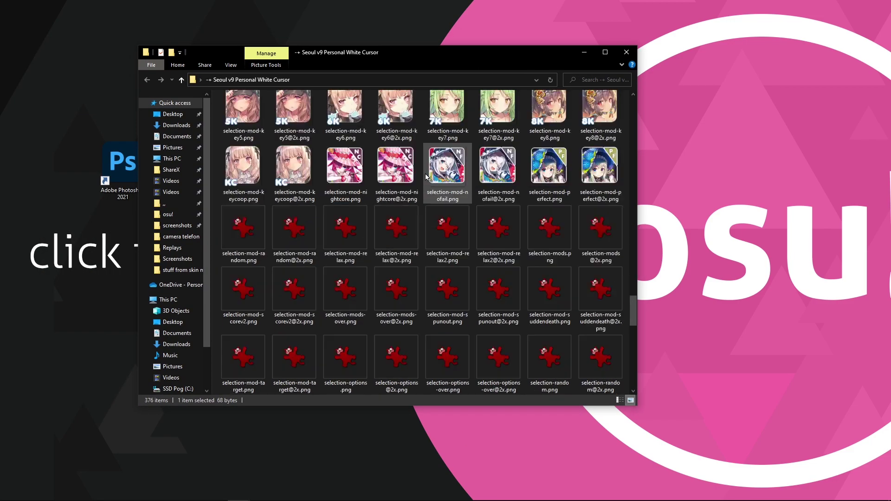
scroll(418, 265, "up", 5)
double_click(396, 299)
left_click_drag(181, 16, 366, 41)
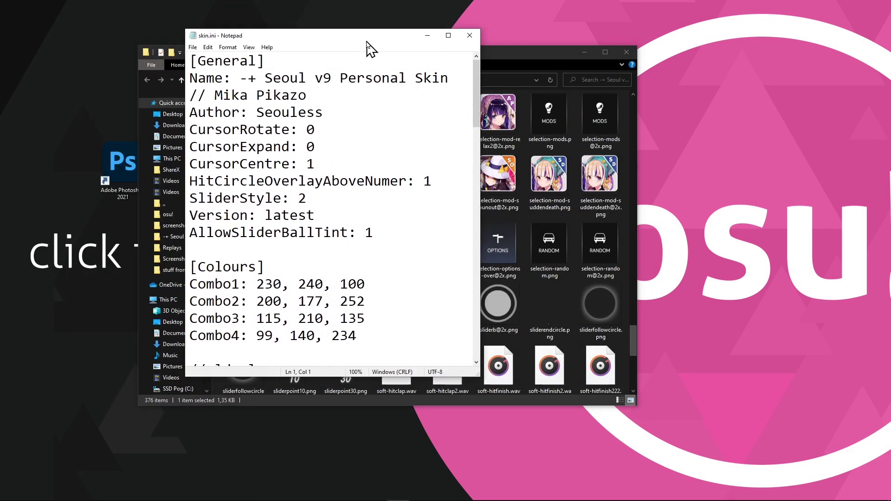
left_click_drag(190, 181, 417, 181)
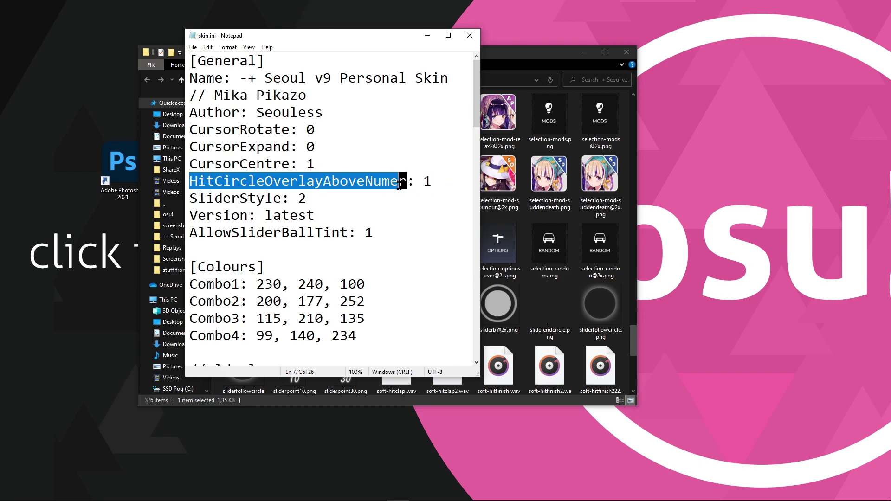
left_click(474, 41)
left_click(627, 52)
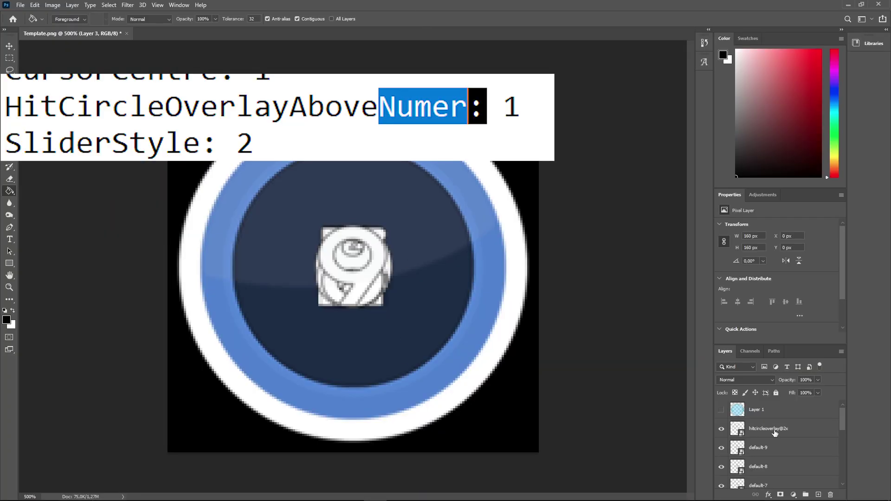
- Shrink the color and properties areas to make the layer list taller, showing the number layers down to Layer 4
scroll(782, 425, "up", 3)
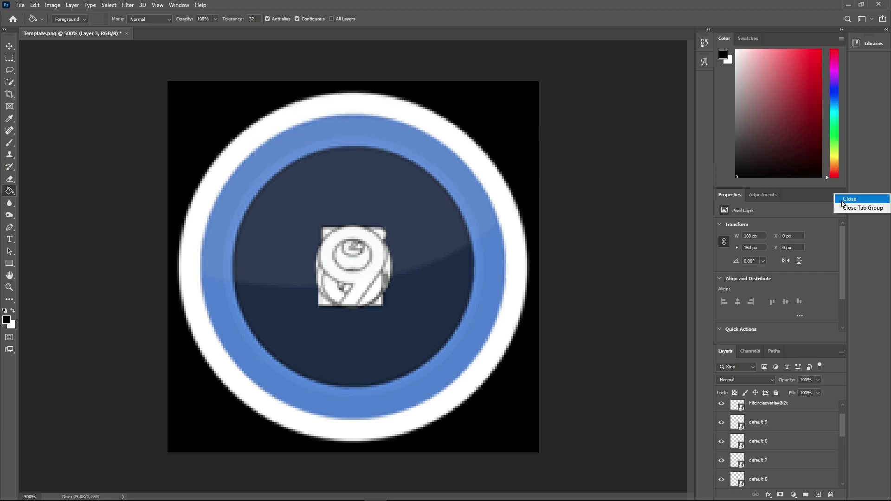
left_click_drag(787, 189, 789, 141)
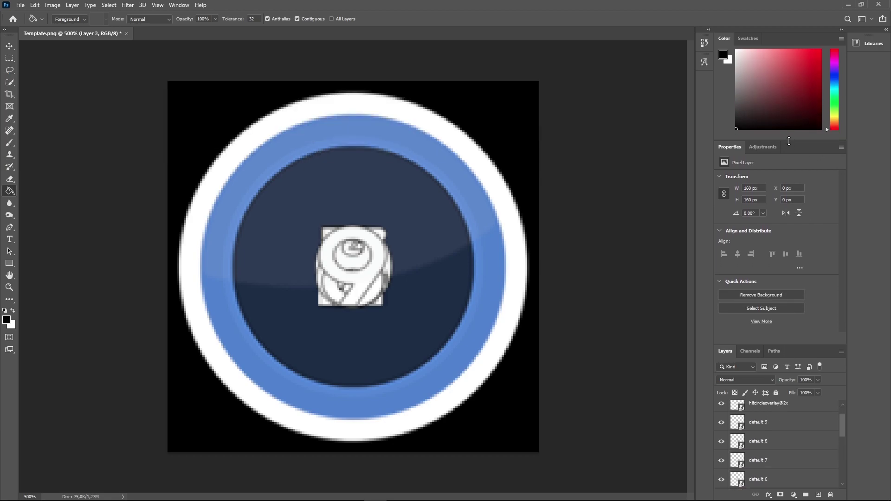
left_click_drag(785, 346, 785, 244)
scroll(772, 341, "up", 2)
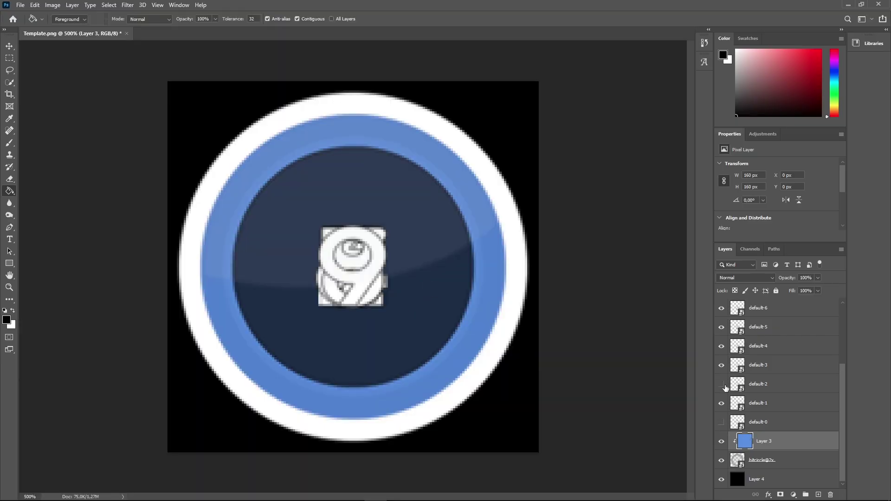
- Hide all the number layers except default-1
left_click_drag(725, 388, 724, 307)
scroll(726, 353, "up", 2)
left_click_drag(722, 365, 722, 326)
key("alt+Tab")
key("alt+Tab")
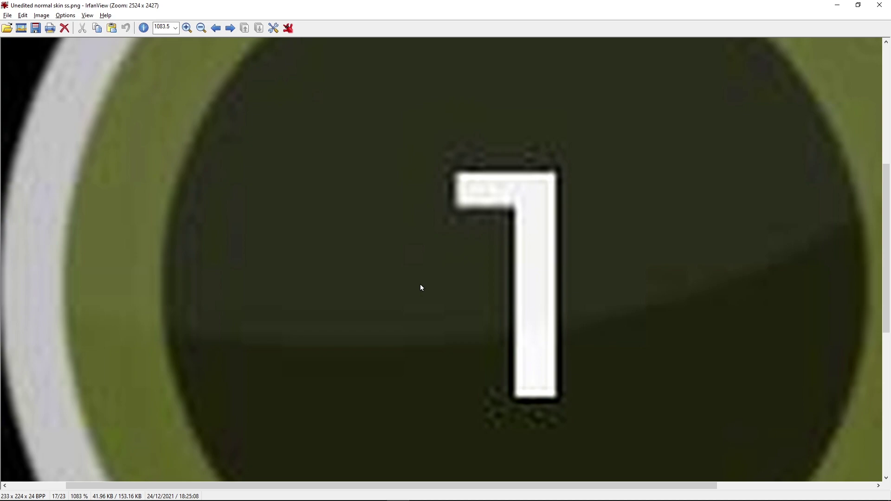
- Compare the 1 and the ring around it with the unedited skin screenshot in IrfanView, measuring the blue ring's thickness with a marquee
key("alt+Tab")
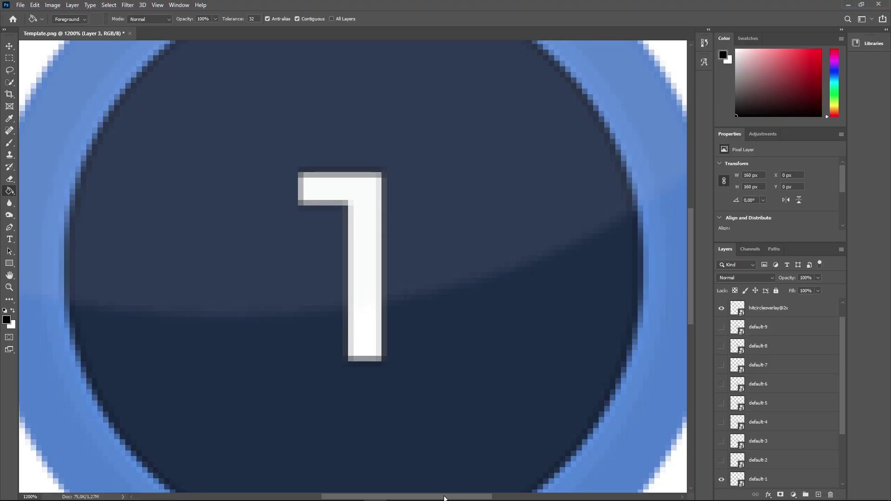
left_click_drag(444, 498, 412, 498)
key("m")
left_click(190, 272)
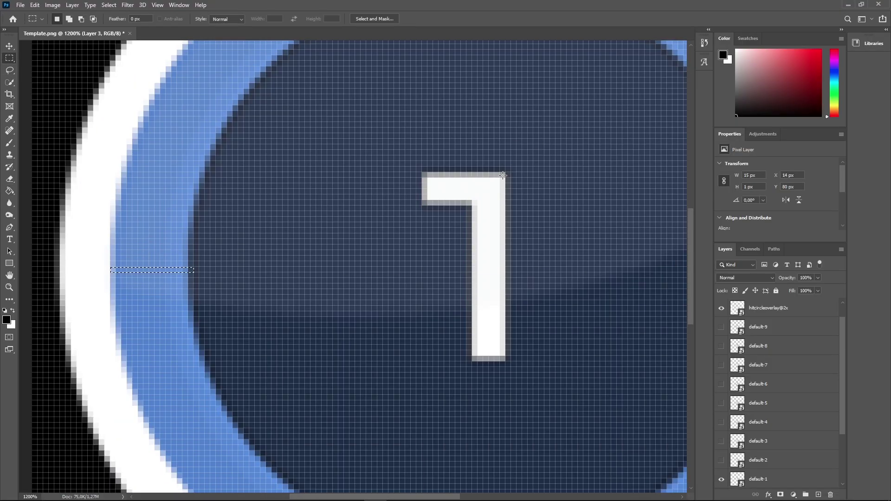
key("ctrl+0")
key("ctrl+minus")
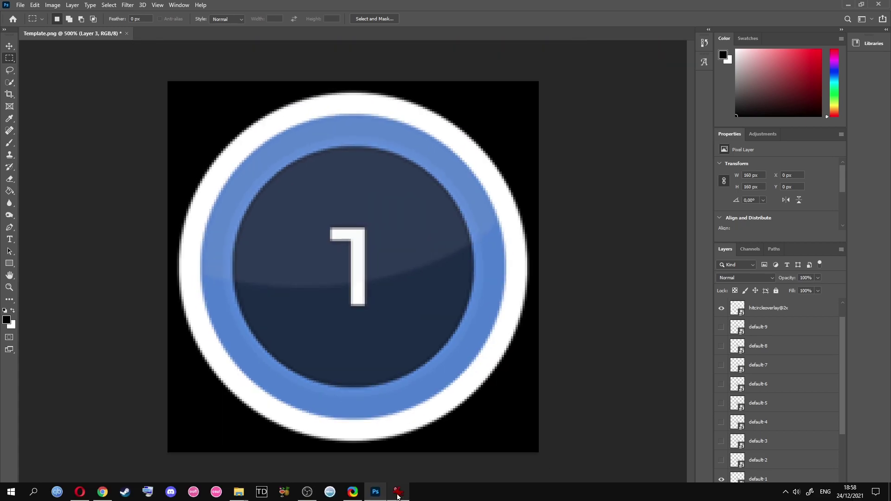
left_click(398, 494)
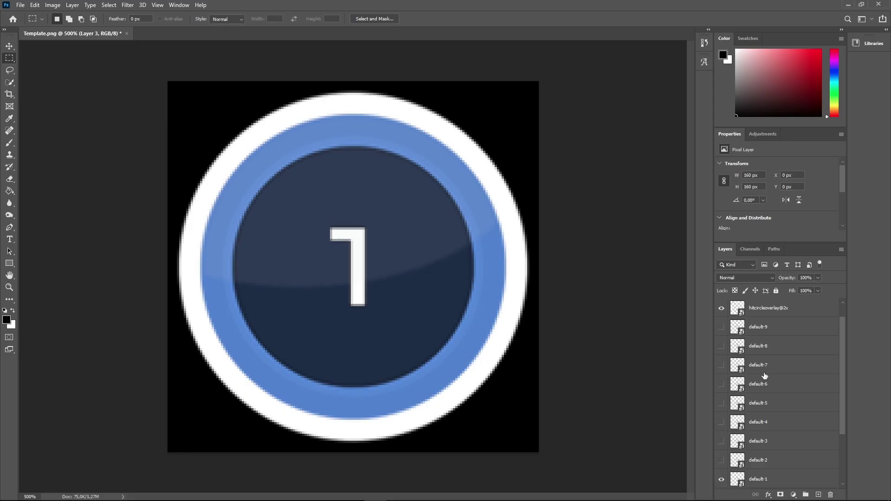
scroll(764, 374, "down", 3)
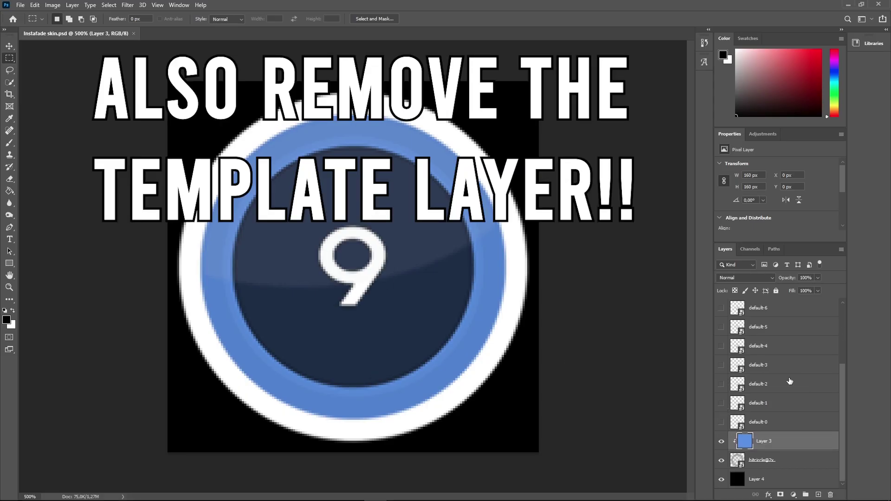
- Delete the black Layer 4, hide default-9 and show default-0 as the only number in the circle
left_click(752, 444)
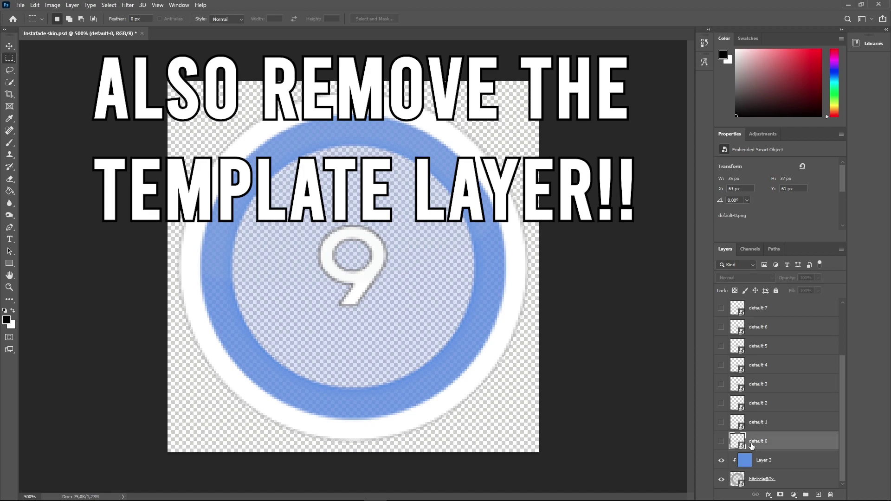
scroll(738, 394, "up", 3)
left_click(720, 346)
scroll(721, 394, "down", 3)
left_click(721, 441)
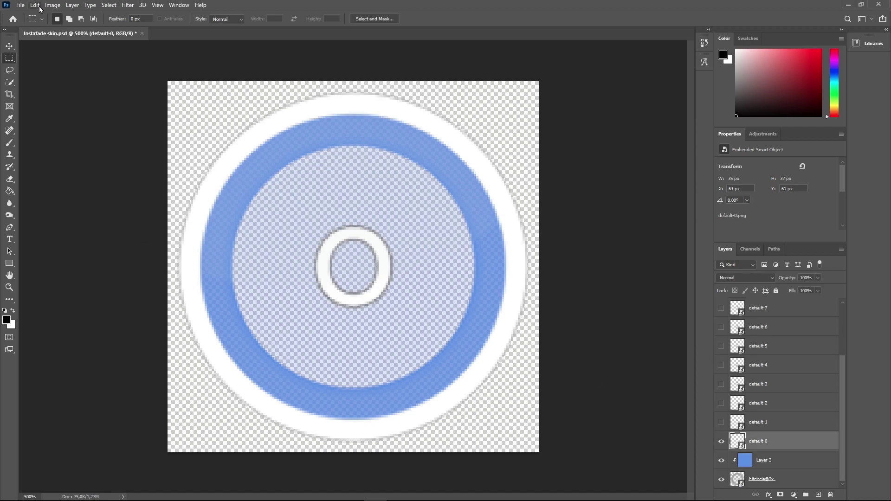
- Save the circle with the 0 to the Desktop in PNG format as default-0.png, accepting the PNG options
left_click(20, 5)
left_click(70, 112)
type("default-0.png")
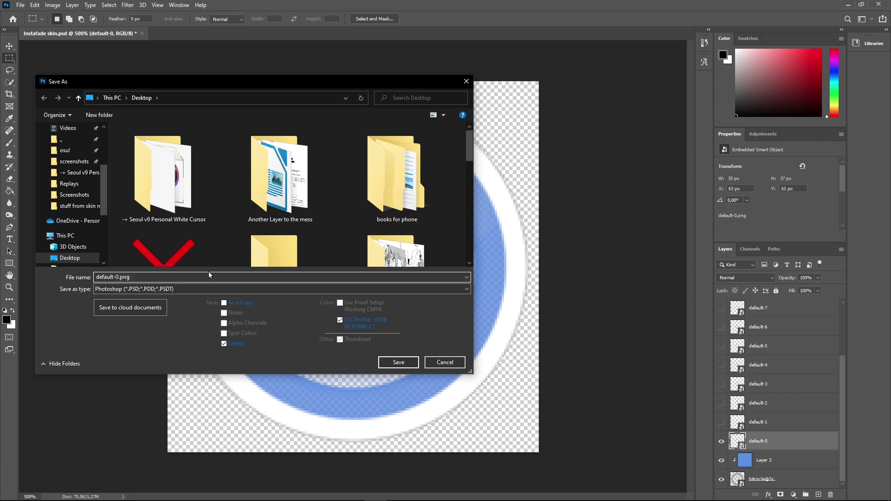
left_click(165, 290)
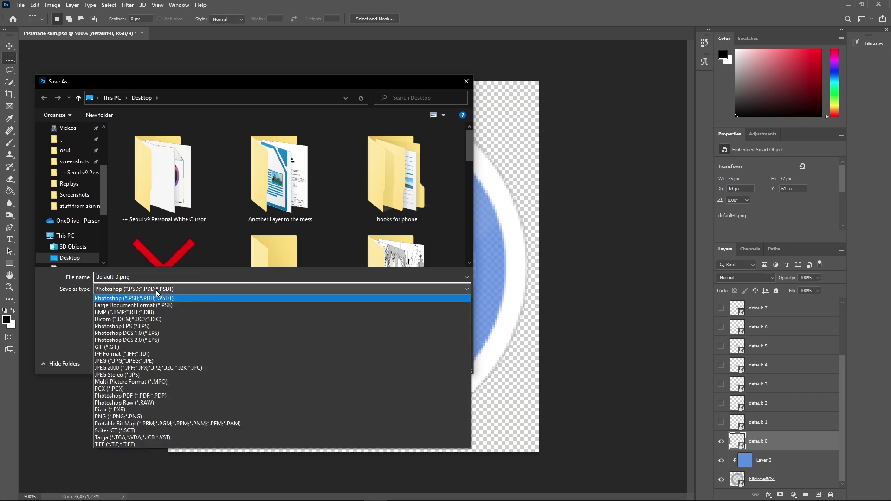
left_click(150, 414)
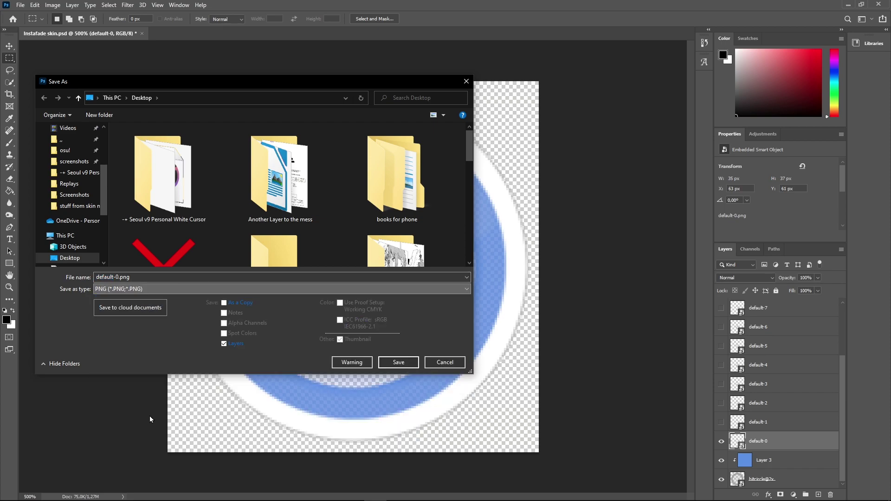
left_click(399, 362)
left_click(496, 149)
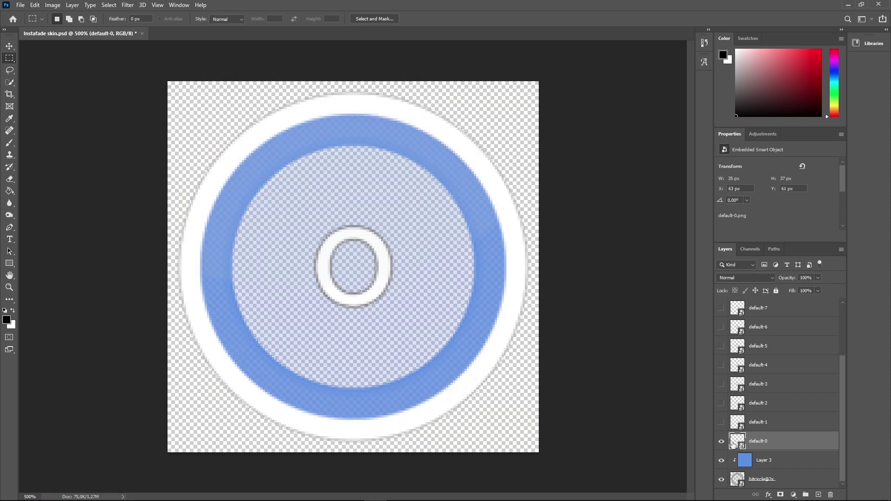
- Show default-1 in place of default-0 and save the image as default-1.png, replacing the existing file
left_click(721, 441)
left_click(721, 422)
key("ctrl+shift+s")
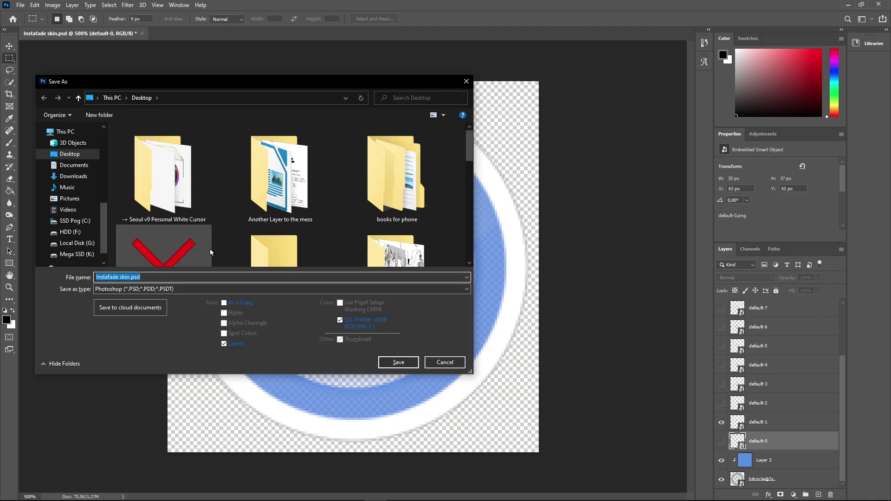
type("default-1.png")
left_click(209, 289)
left_click(209, 414)
left_click(398, 362)
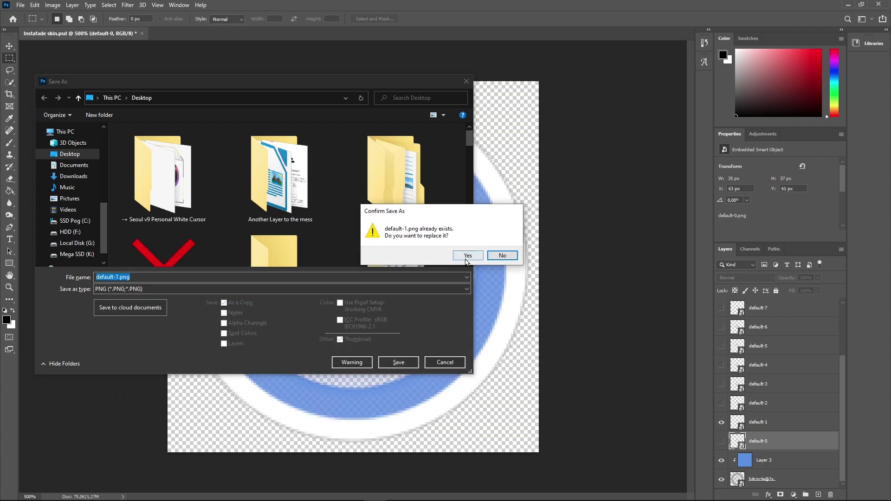
left_click(465, 258)
left_click(497, 145)
- Swap the visible number to default-2 and save the circle in PNG format as default-2.png
left_click(721, 422)
left_click(721, 403)
key("ctrl+shift+s")
type("default-2.png")
left_click(209, 288)
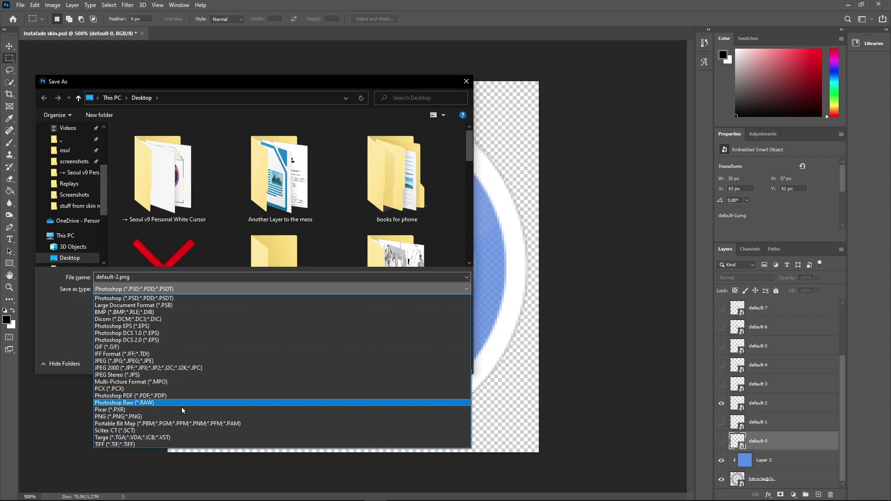
left_click(182, 417)
left_click(398, 362)
- Make default-3 the visible number and save the circle in PNG format as default-3.png
left_click(721, 383)
key("ctrl+shift+s")
type("default-3.png")
left_click(182, 416)
left_click(398, 362)
- Make default-4 the visible number and save the circle in PNG format as default-4.png
left_click(721, 365)
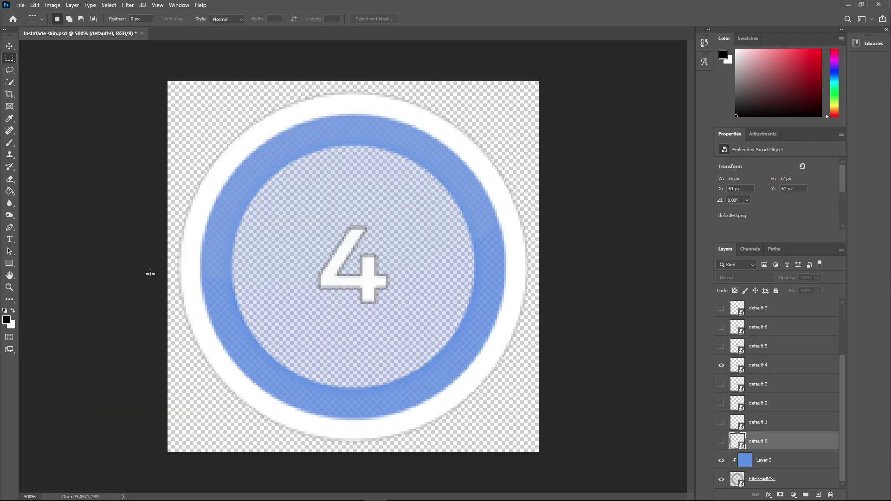
key("ctrl+shift+s")
type("default-4.png")
left_click(157, 289)
left_click(157, 416)
left_click(398, 362)
- Make default-5 the visible number and save the circle in PNG format as default-5.png
left_click(721, 345)
key("ctrl+shift+s")
type("default-5")
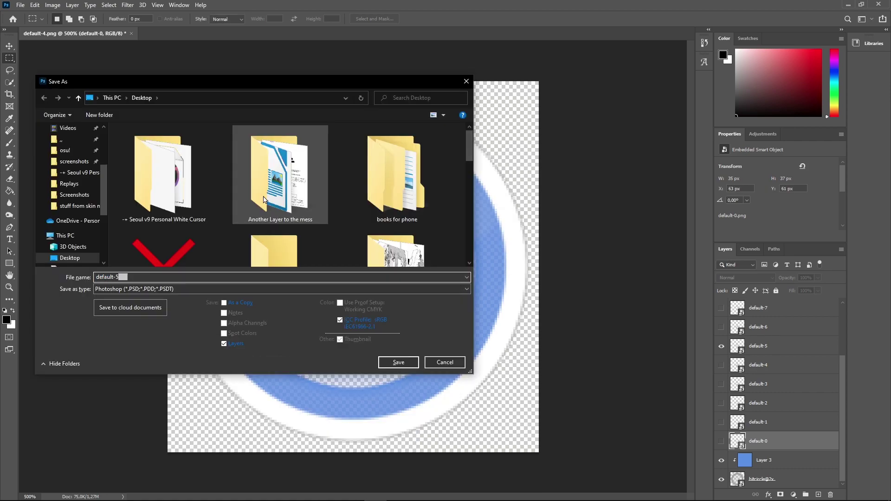
type(".png")
left_click(209, 289)
left_click(182, 417)
left_click(398, 362)
- Hide default-5, show default-6 and save the circle in PNG format as default-6.png
left_click(721, 346)
left_click(721, 327)
key("ctrl+shift+s")
type("default-6.pn")
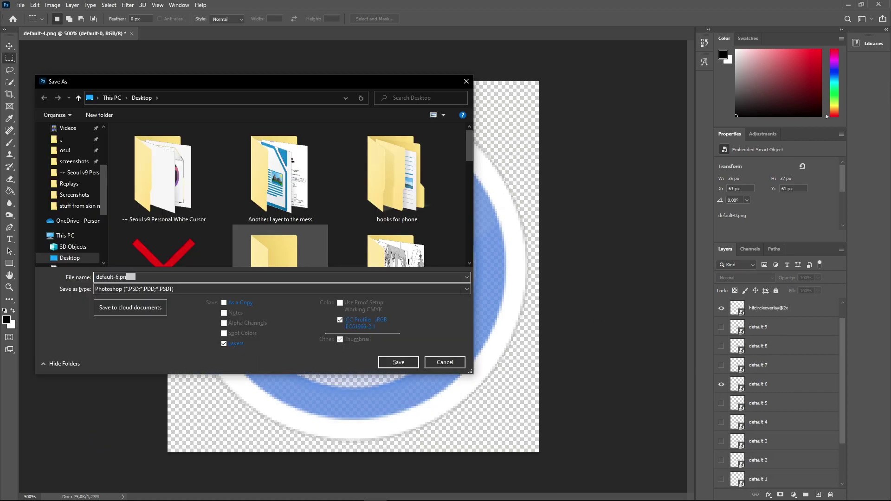
type("g")
left_click(181, 288)
left_click(181, 417)
left_click(399, 362)
- Hide default-6, show default-7 and save the circle as default-7.png
left_click(721, 384)
left_click(721, 365)
key("ctrl+shift+s")
type("default-7.png")
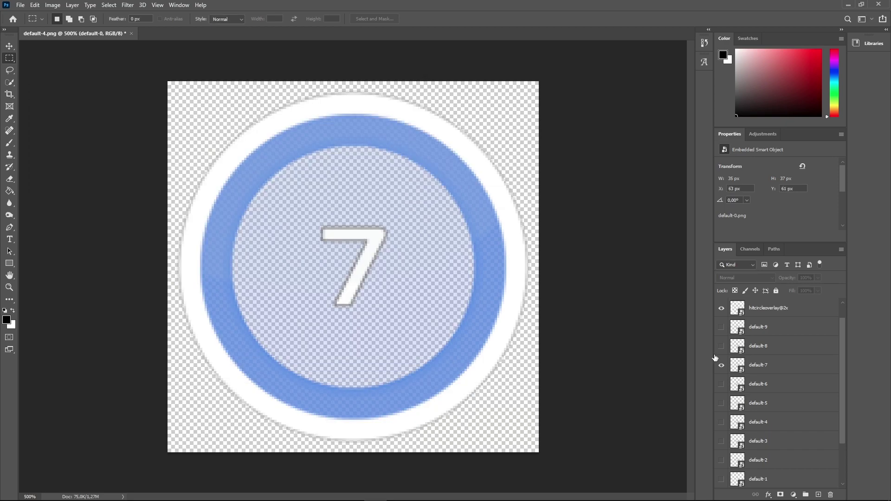
- Hide default-7, show default-8 and save the circle in PNG format as default-8.png
left_click(721, 365)
left_click(721, 346)
key("ctrl+shift+s")
type("default-8.png")
left_click(172, 289)
left_click(171, 417)
key("Return")
key("Return")
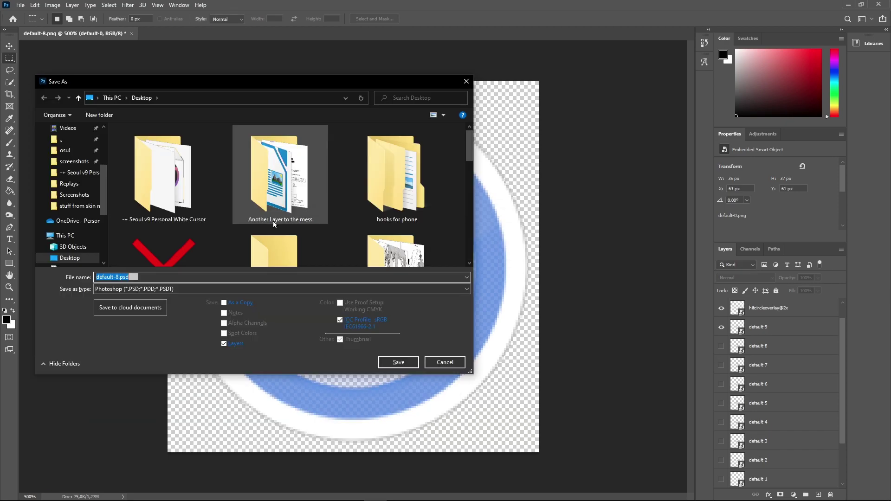
- Save the circle with the 9 in PNG format as default-9.png, accepting the PNG options
left_click(181, 289)
left_click(182, 417)
left_click(398, 362)
left_click(497, 146)
- Save the layered document as Instafade skin.psd, replacing the existing file and accepting the format options
left_click(20, 7)
left_click(42, 118)
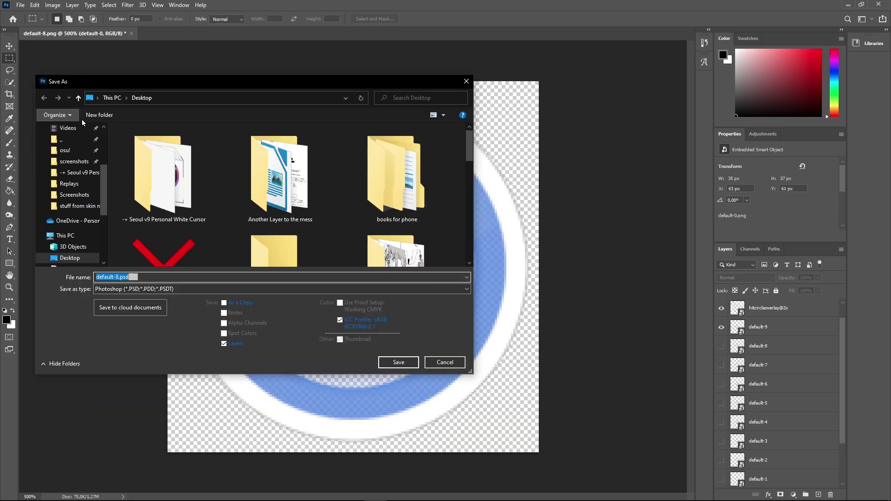
type("Instafade skin")
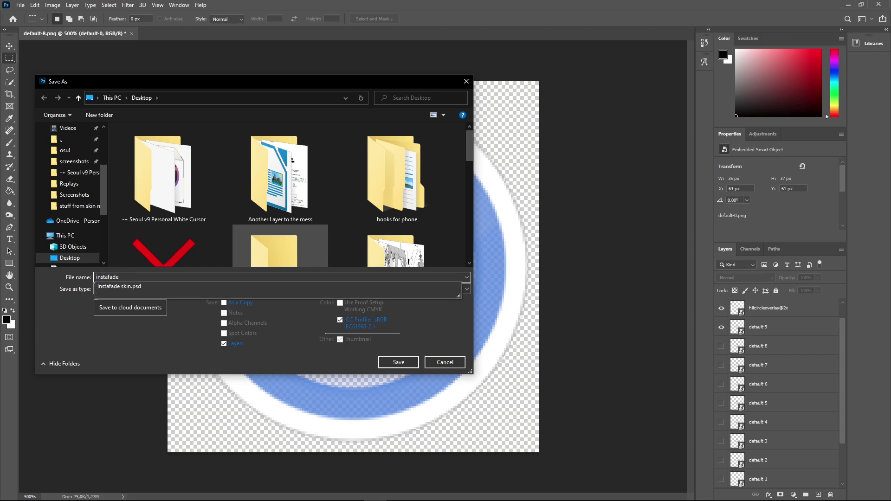
key("Return")
left_click(467, 256)
left_click(550, 140)
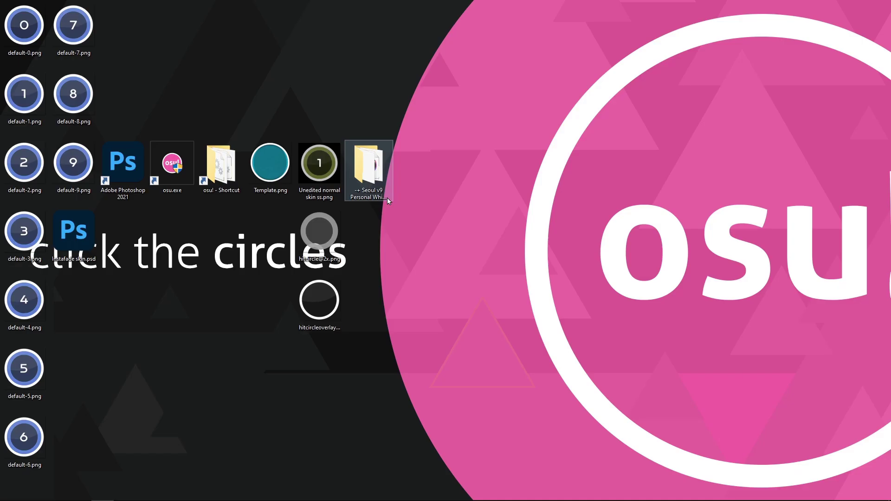
- Move Instafade skin.psd and the ten default number images to empty areas of the desktop, away from the other icons
left_click_drag(83, 243, 868, 173)
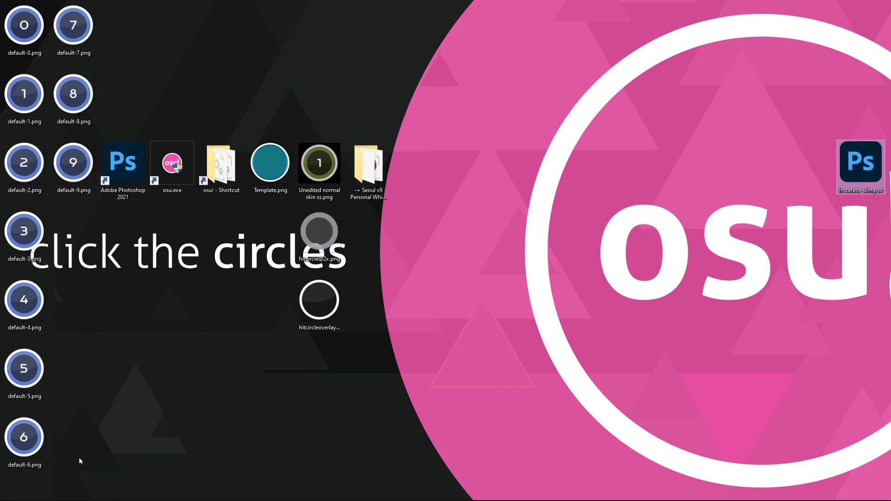
left_click_drag(79, 459, 520, 21)
- Start Photoshop and create a new 1 × 1 pixel document with a transparent background
double_click(118, 161)
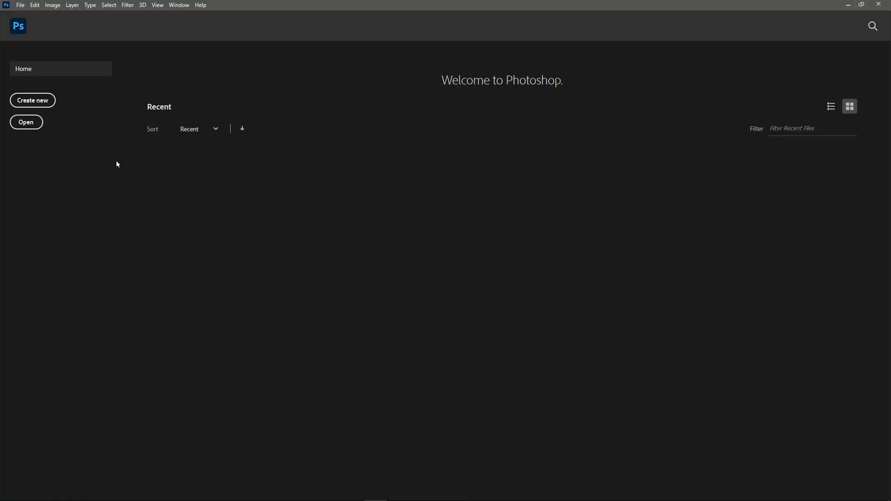
left_click(33, 105)
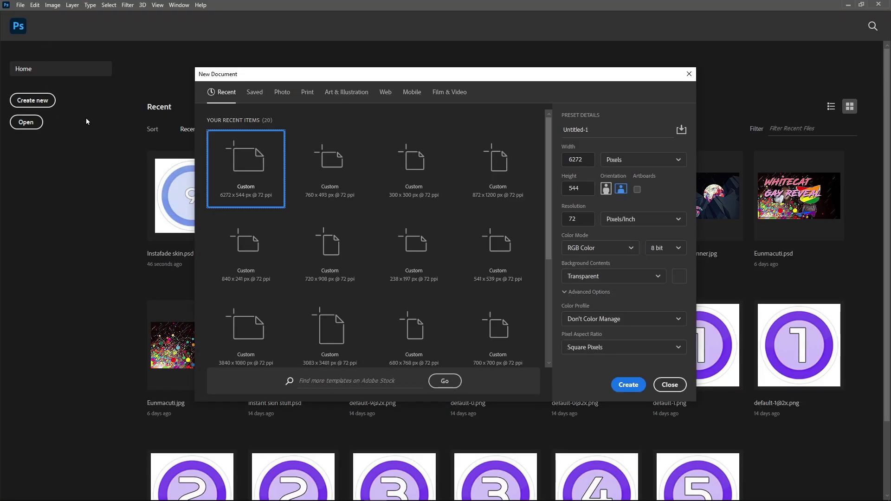
double_click(591, 159)
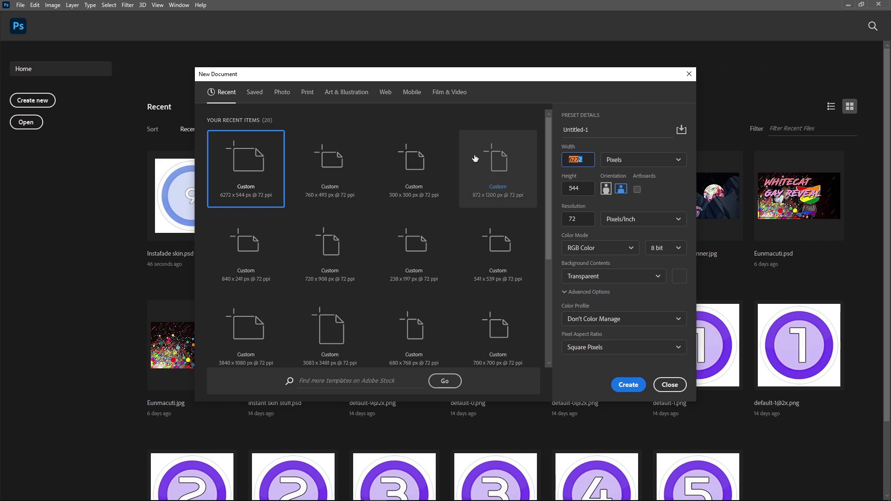
type("1")
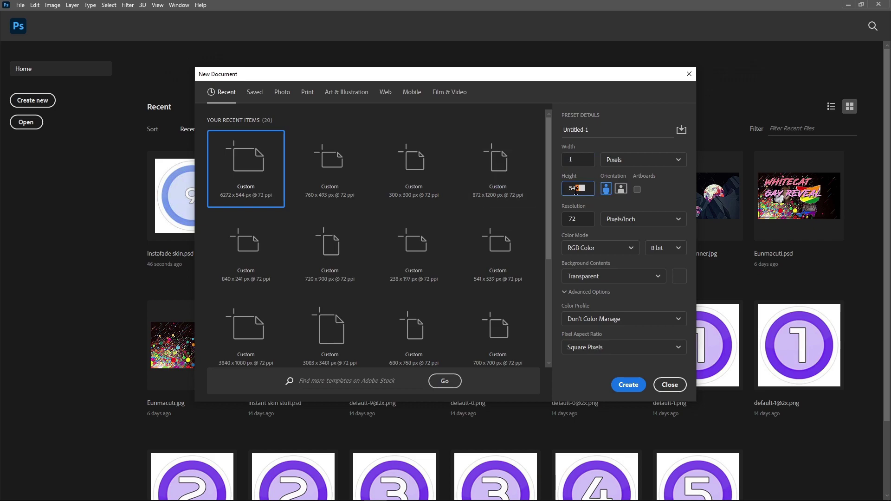
type("1")
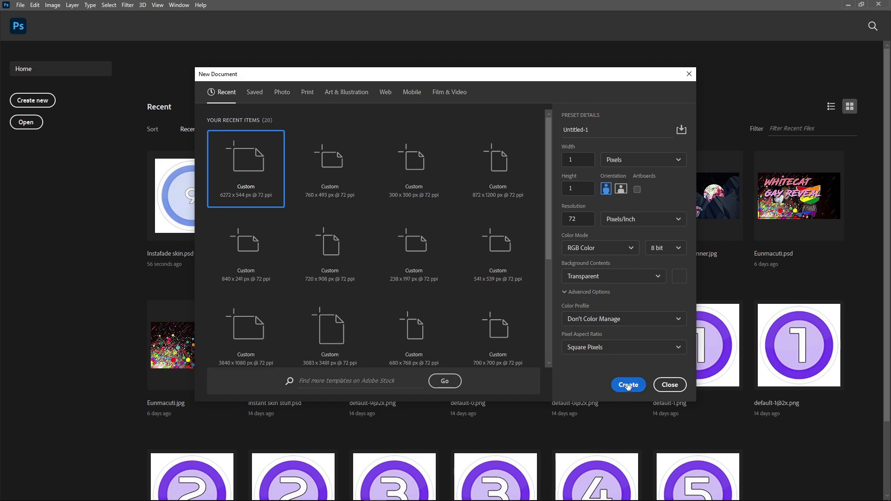
left_click(603, 276)
left_click(603, 352)
left_click(628, 385)
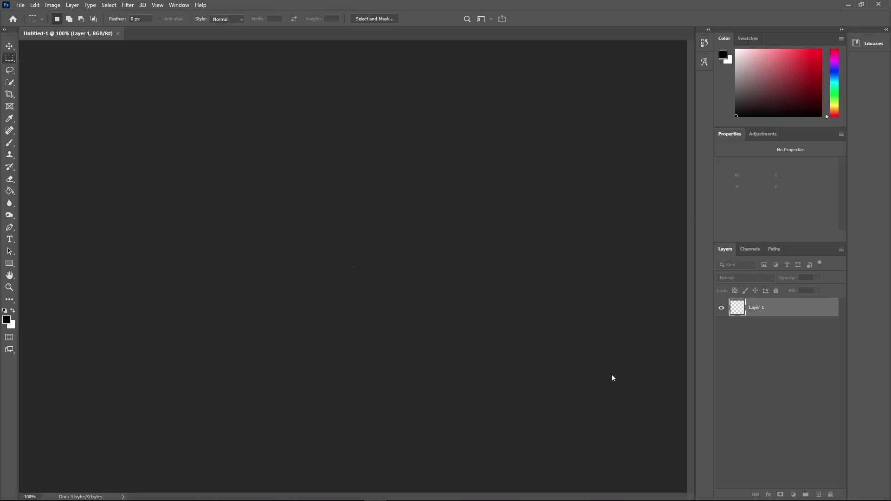
- Save the blank transparent document to the Desktop in PNG format as hitcircle.png, accepting the PNG options
left_click(21, 5)
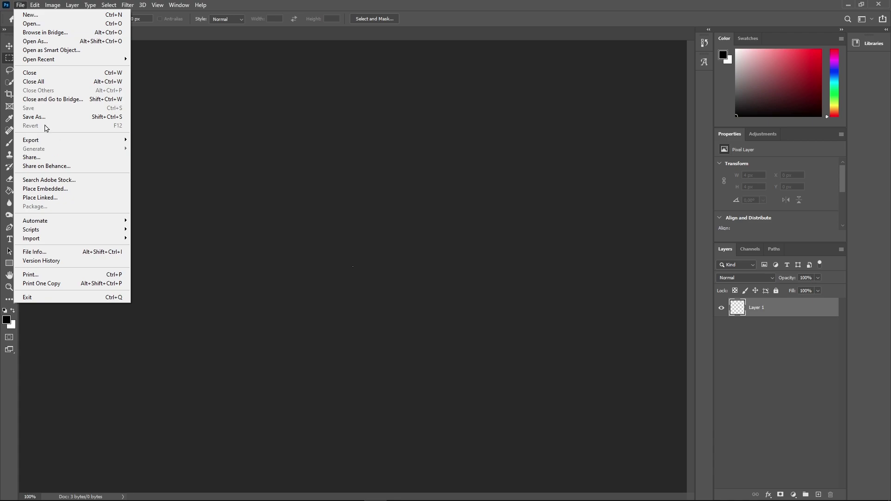
left_click(34, 116)
type("hitcircle.pn")
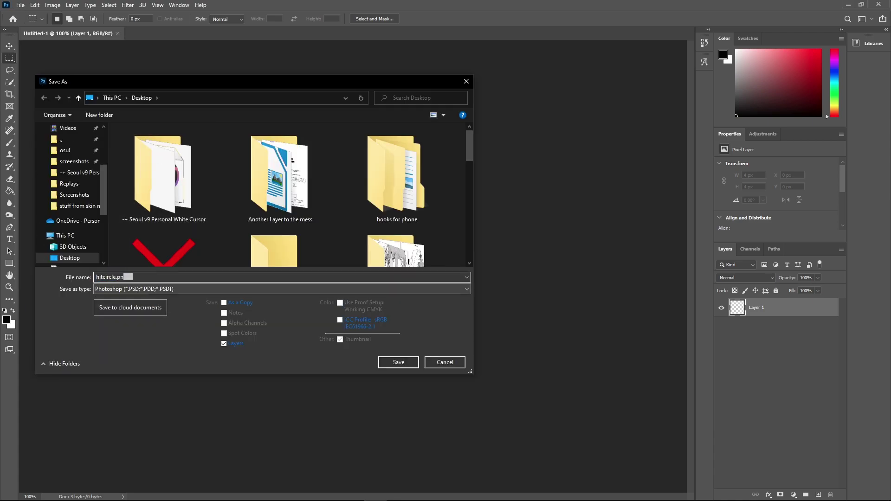
type("g")
left_click(153, 288)
left_click(157, 417)
left_click(398, 362)
left_click(495, 147)
- Save the same blank document again as hitcircleoverlay.png
left_click(20, 5)
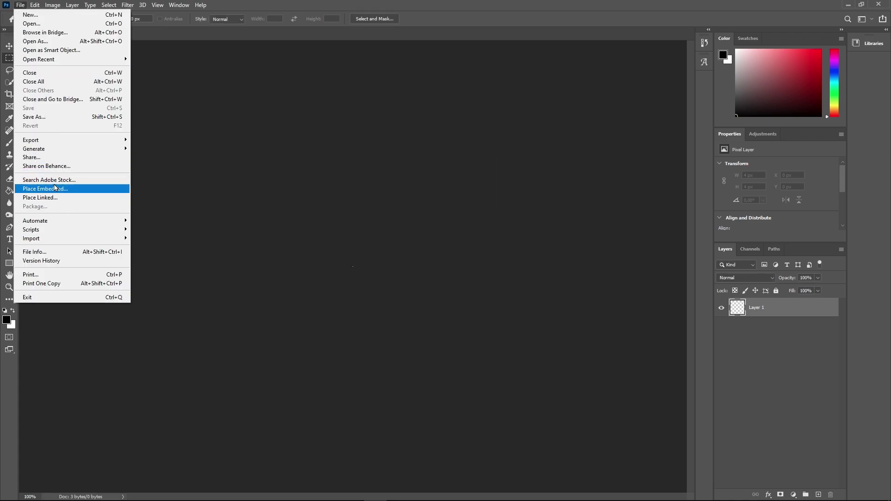
left_click(34, 117)
type("hitcircleoverlay.png")
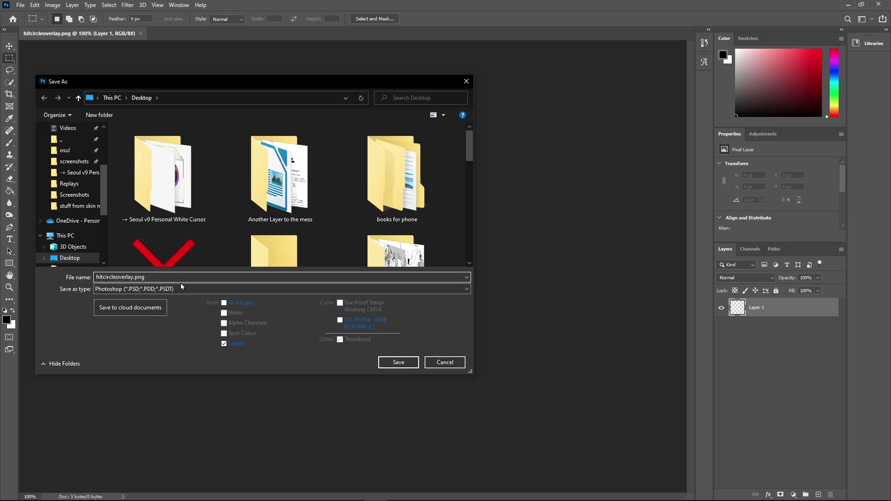
key("Return")
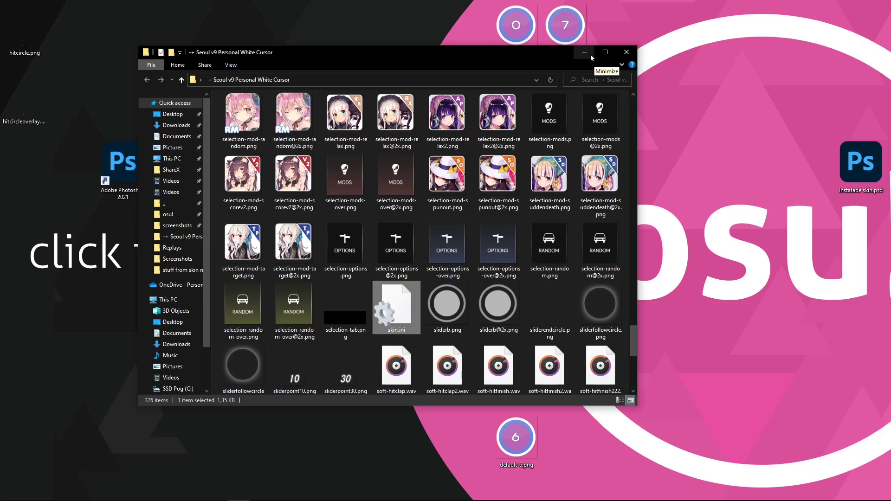
- Copy the blank hitcircle.png and hitcircleoverlay.png from the desktop into the skin folder
scroll(456, 144, "up", 15)
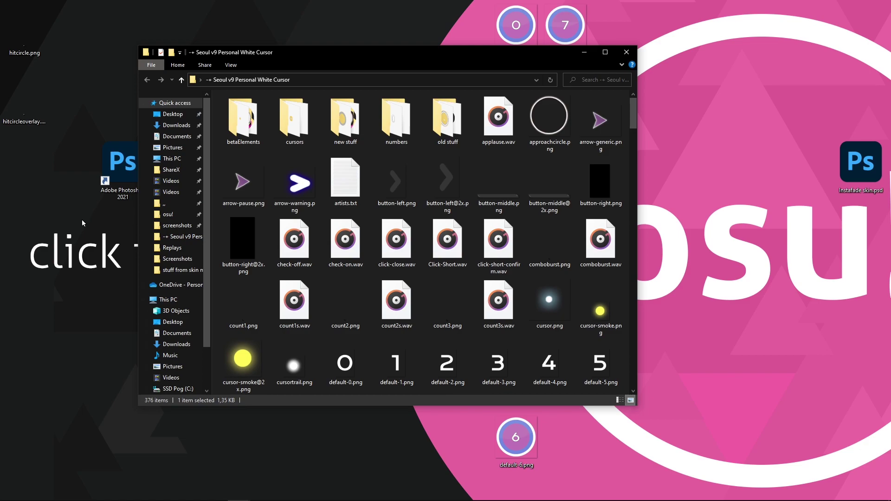
left_click(51, 165)
left_click_drag(51, 165, 2, 4)
left_click_drag(25, 35, 376, 221)
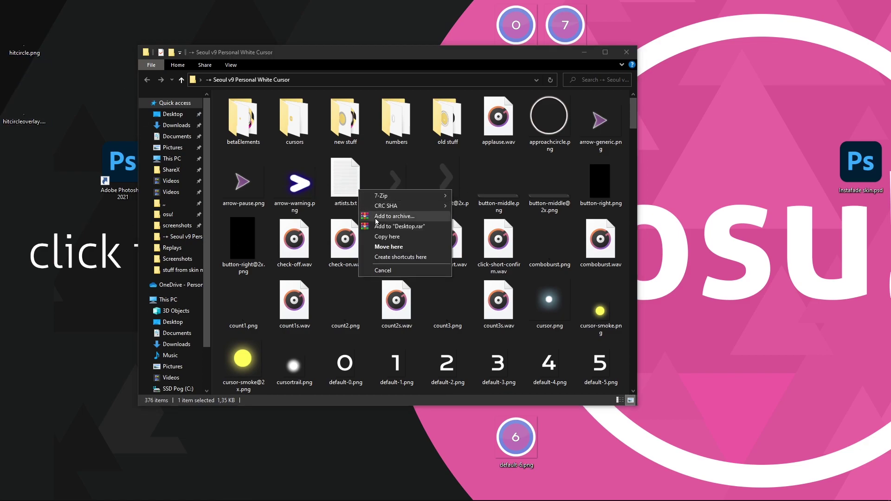
left_click(385, 238)
key("h")
key("h")
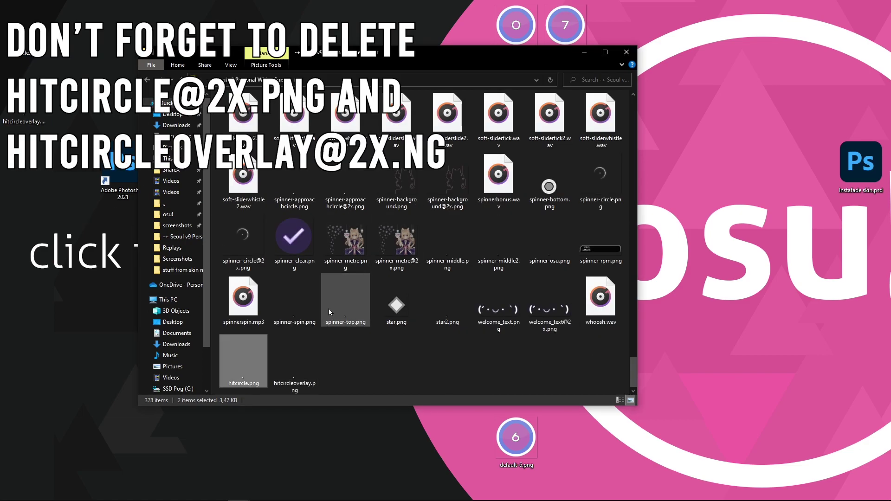
left_click(498, 168)
left_click(600, 168, "ctrl")
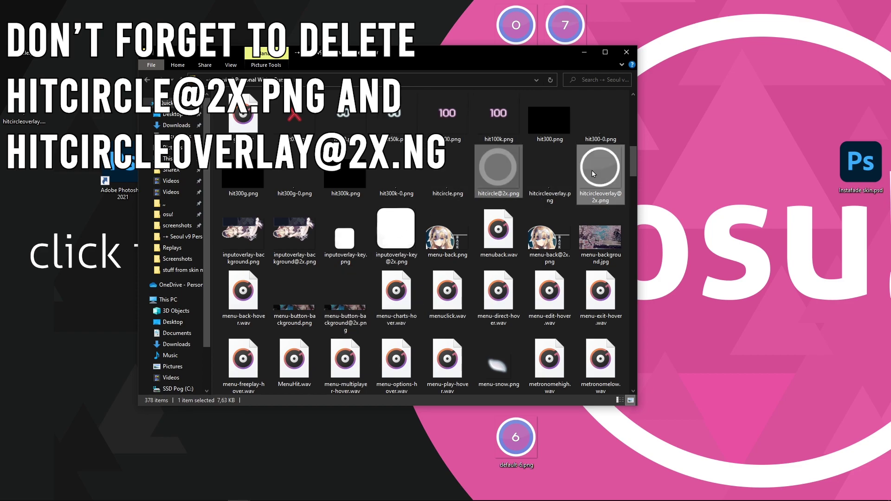
key("Delete")
- Copy the images default-0.png to default-9.png from the desktop into the skin folder, replacing the existing files
scroll(366, 159, "up", 8)
scroll(366, 159, "down", 2)
left_click_drag(390, 60, 232, 77)
left_click_drag(626, 474, 509, 24)
left_click_drag(510, 26, 261, 232)
left_click(285, 277)
left_click(382, 182)
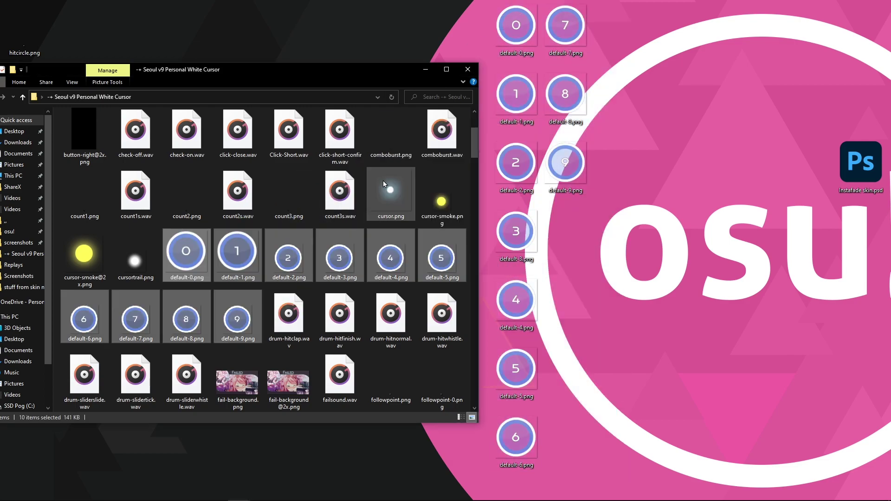
- Examine the copied default number images in the skin folder by previewing them and comparing their thumbnails at larger sizes
left_click(243, 256)
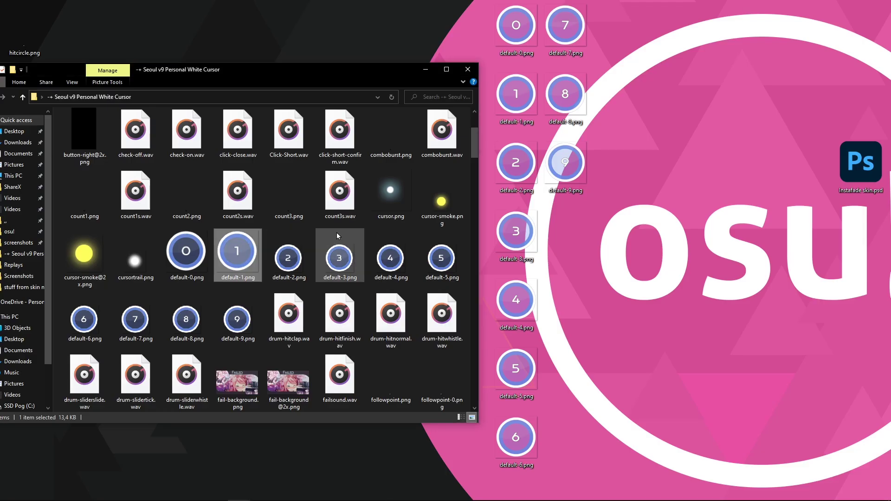
double_click(336, 233)
key("Escape")
double_click(255, 246)
key("Escape")
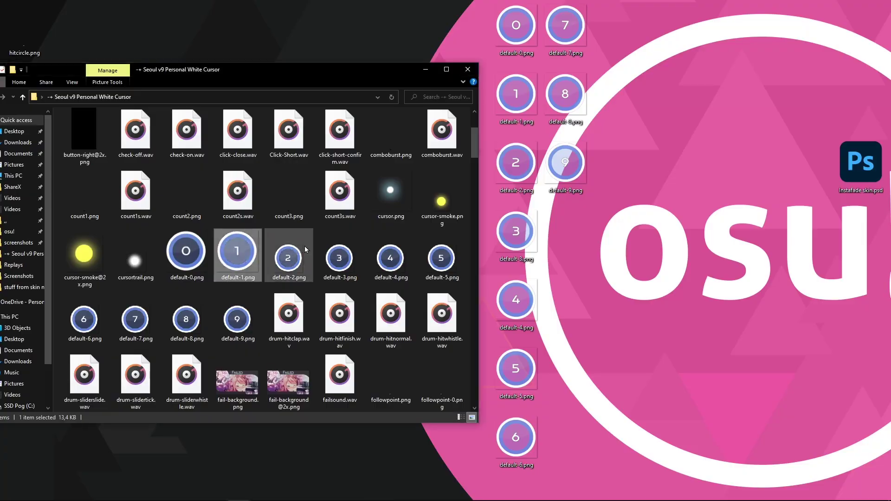
double_click(305, 246)
key("Escape")
key("Left")
key("Left")
scroll(305, 229, "up", 3, "ctrl")
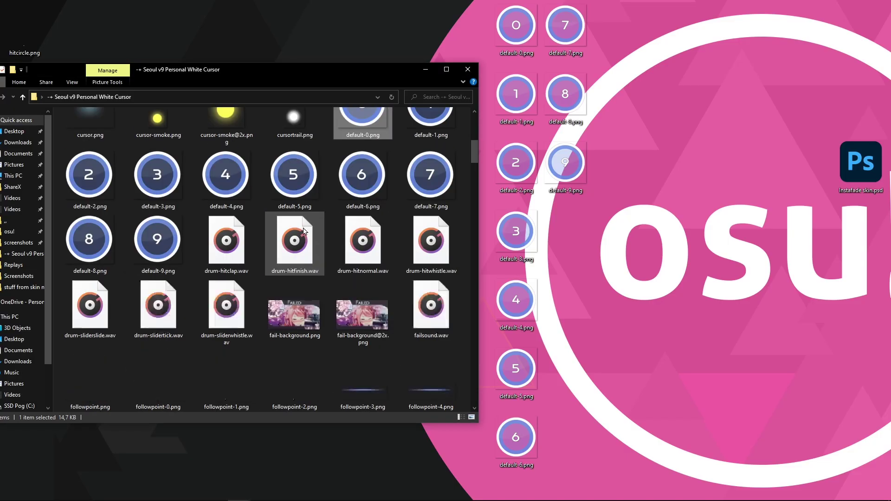
left_click(150, 320)
scroll(149, 318, "down", 3, "ctrl")
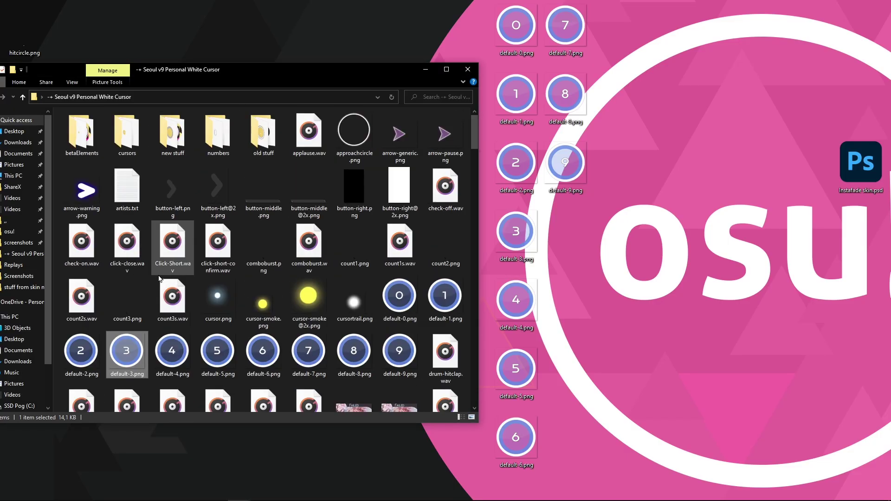
scroll(159, 278, "up", 1, "ctrl")
key("Left")
scroll(259, 255, "up", 2, "ctrl")
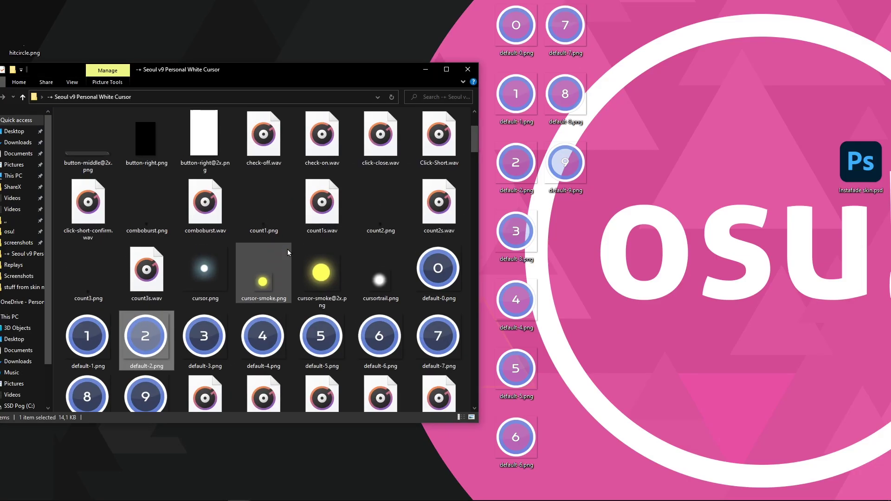
scroll(287, 250, "up", 1, "ctrl")
scroll(287, 250, "down", 2)
left_click(287, 250)
- Open the skin folder's skin.ini, set Combo1 to 99, 140, 234, comment out Combo2 to Combo4, and save
scroll(287, 250, "down", 5)
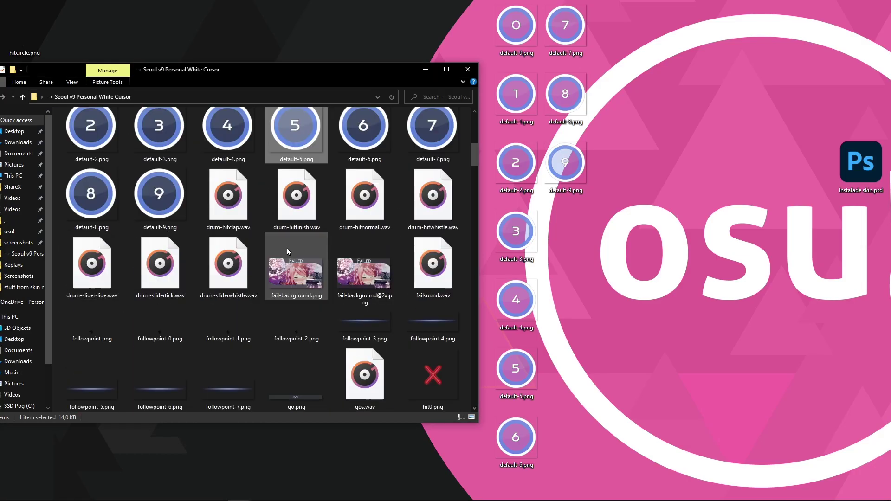
scroll(287, 249, "down", 15)
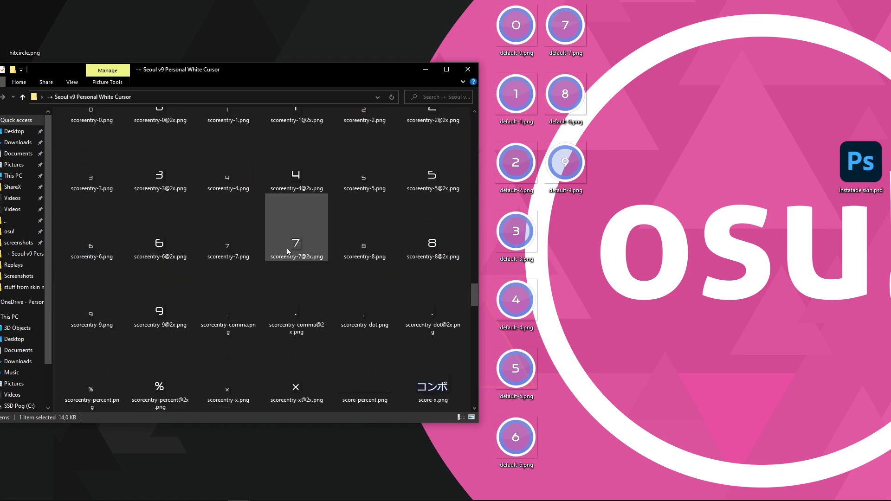
scroll(289, 249, "down", 8)
scroll(289, 249, "up", 3)
double_click(430, 207)
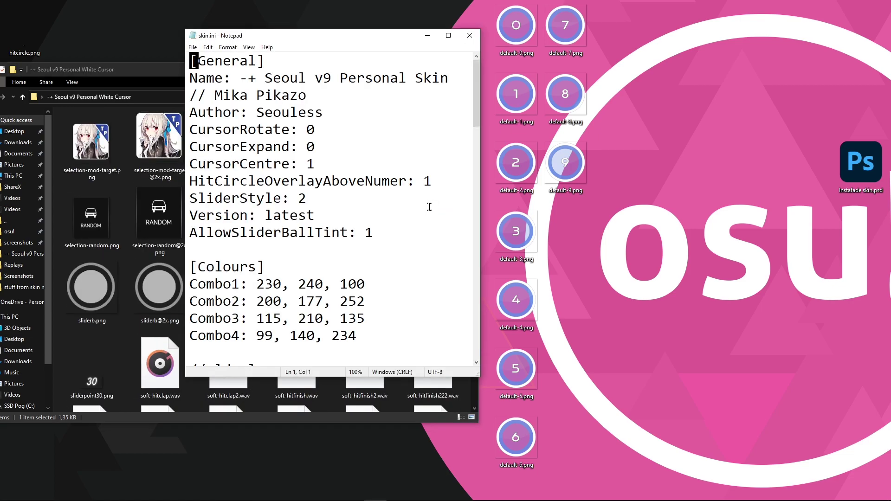
scroll(309, 166, "down", 2)
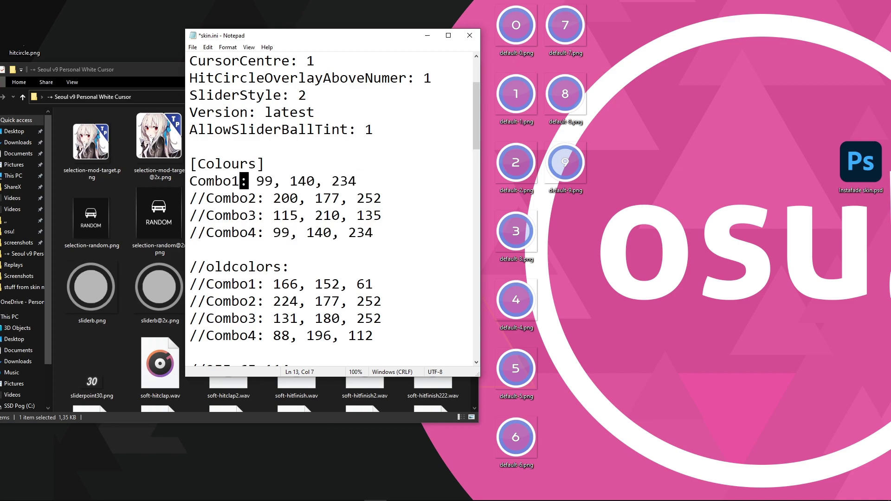
key("ctrl+s")
- Find the HitCircleOverlap entry in skin.ini, set it to 16, and save the file
scroll(203, 89, "down", 2)
key("ctrl+f")
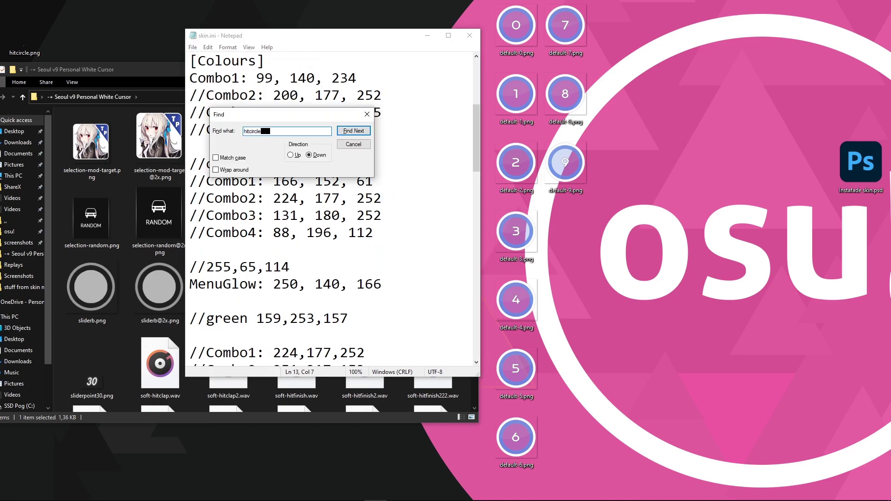
key("Return")
left_click(367, 114)
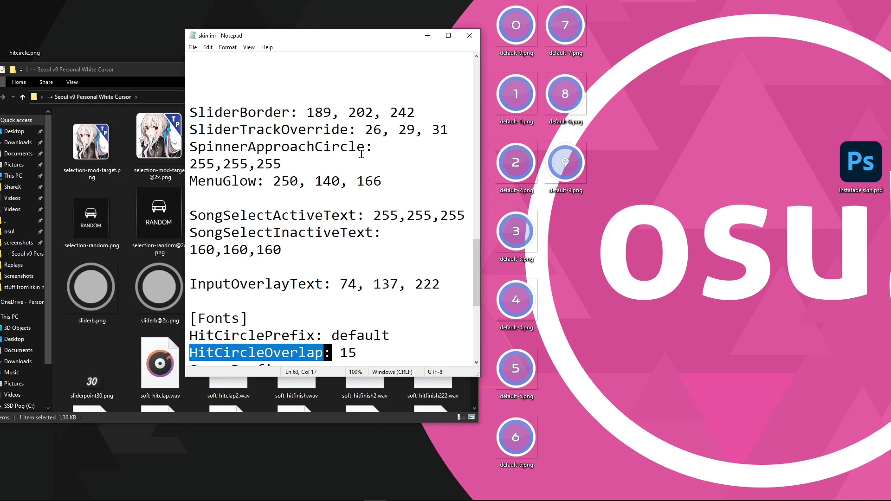
scroll(362, 154, "down", 2)
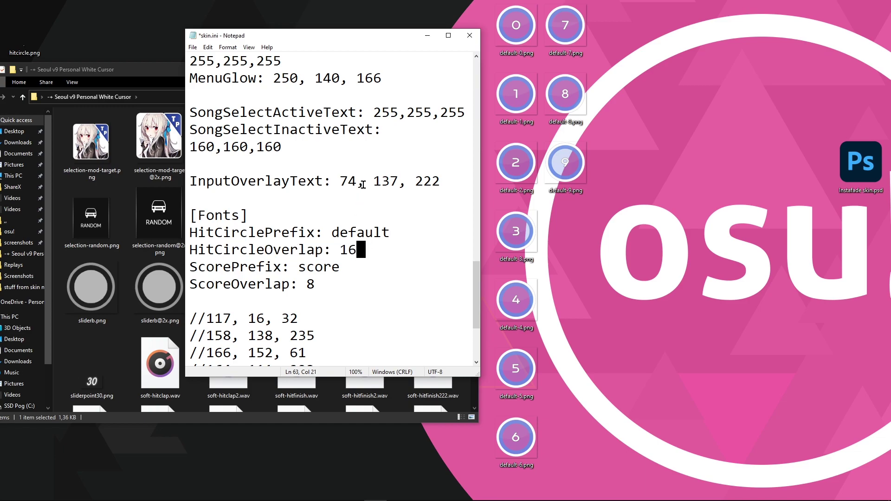
left_click(193, 47)
left_click(206, 88)
- Set the skin's name to "-+ Seoul Instafade version" and its author to Username, then save and close skin.ini
scroll(265, 150, "up", 15)
type("Seoul Instafade version")
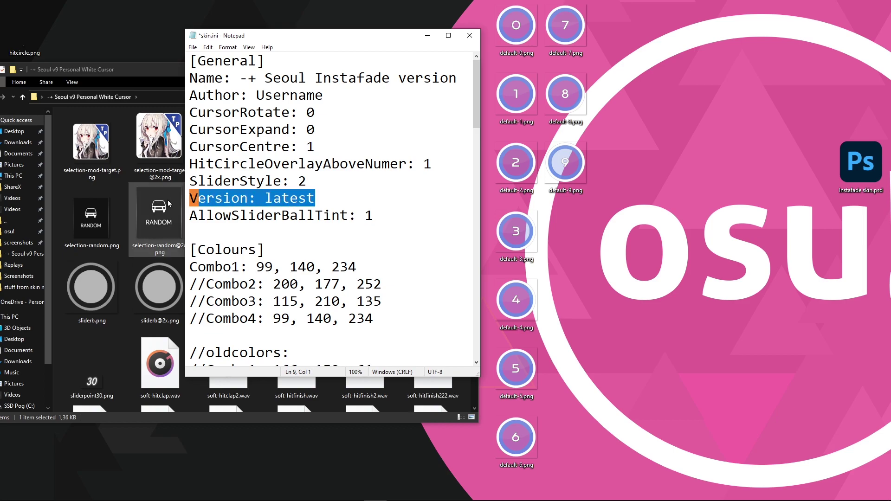
left_click(192, 48)
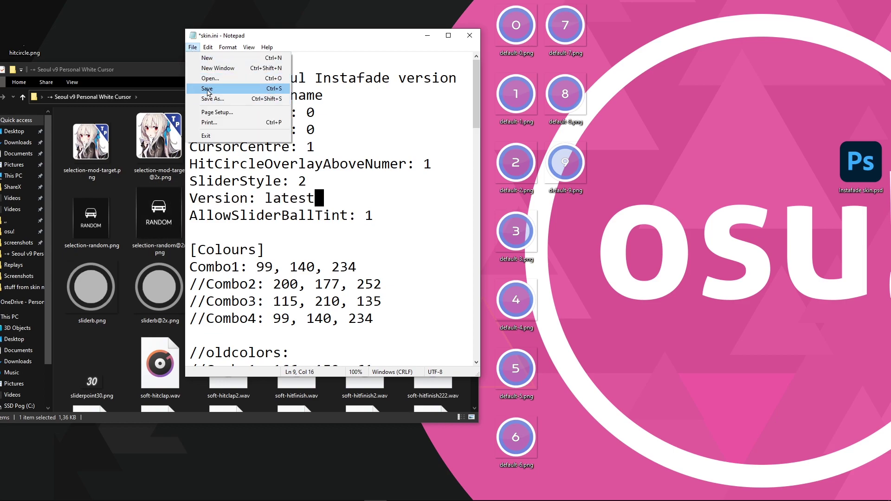
left_click(209, 88)
left_click(469, 36)
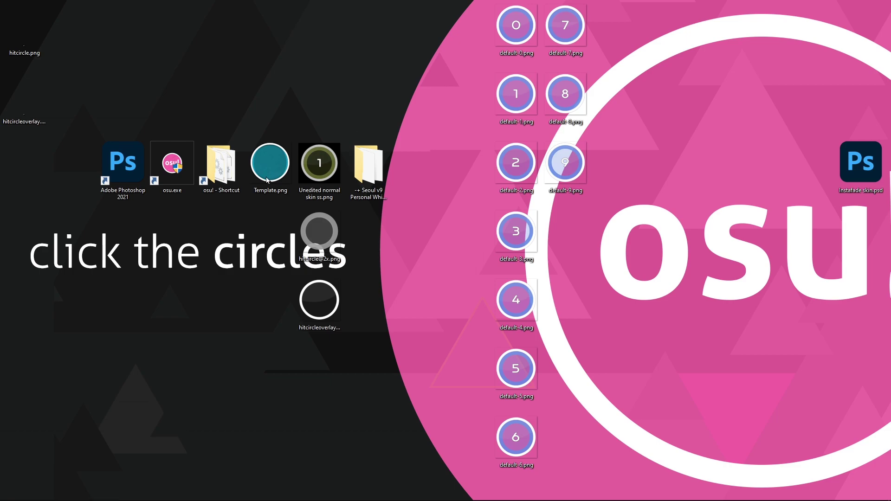
- Open the osu! folder beside the desktop icons and rename the desktop skin folder to "-+ Seoul Instafade Version"
double_click(214, 164)
left_click_drag(259, 87, 725, 89)
left_click(371, 200)
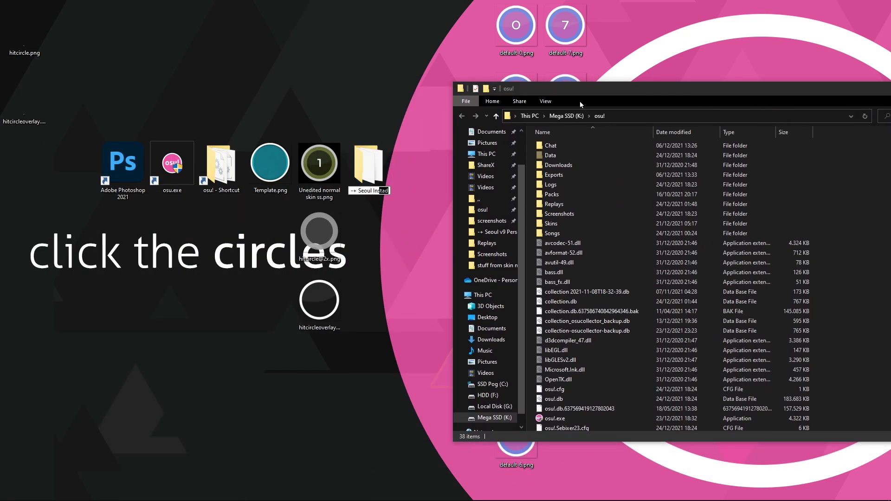
key("Return")
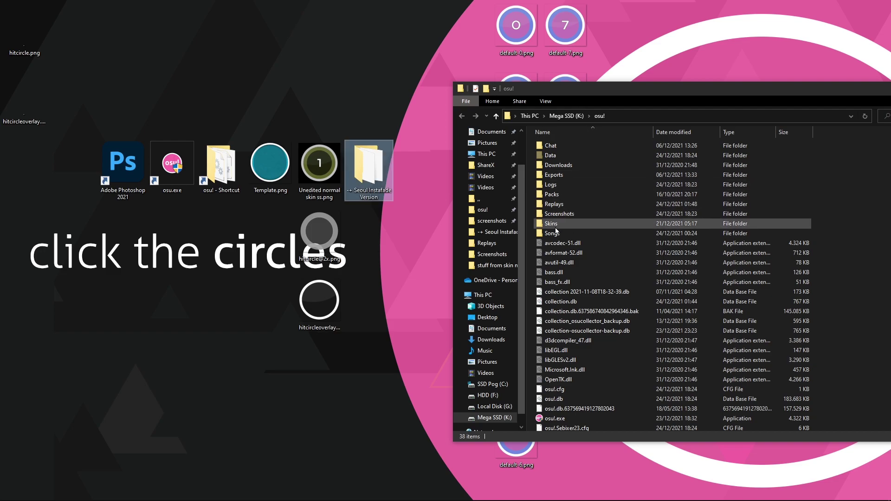
- Copy the "-+ Seoul Instafade Version" folder from the desktop into osu!'s Skins folder and minimize that window
double_click(552, 223)
left_click(357, 171)
left_click_drag(796, 274, 530, 283)
left_click(549, 331)
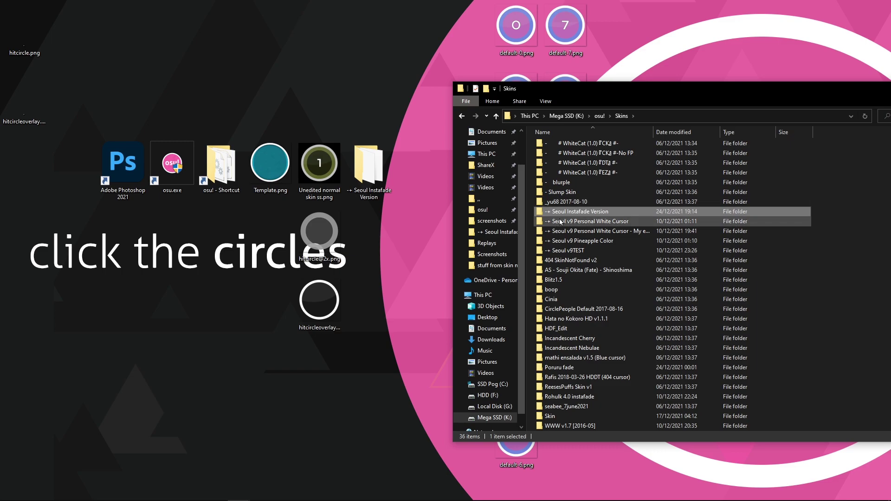
left_click_drag(612, 95, 327, 60)
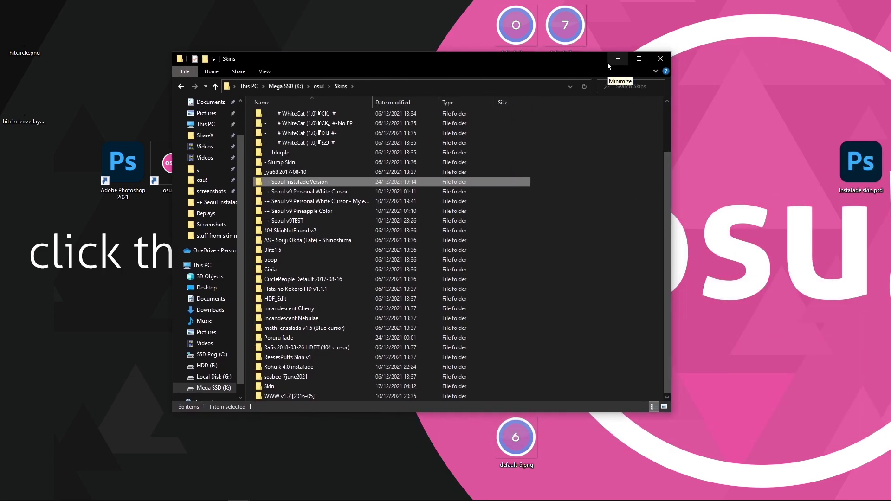
left_click(618, 59)
- Launch osu! and look through the list of available skins in its skin settings
double_click(172, 162)
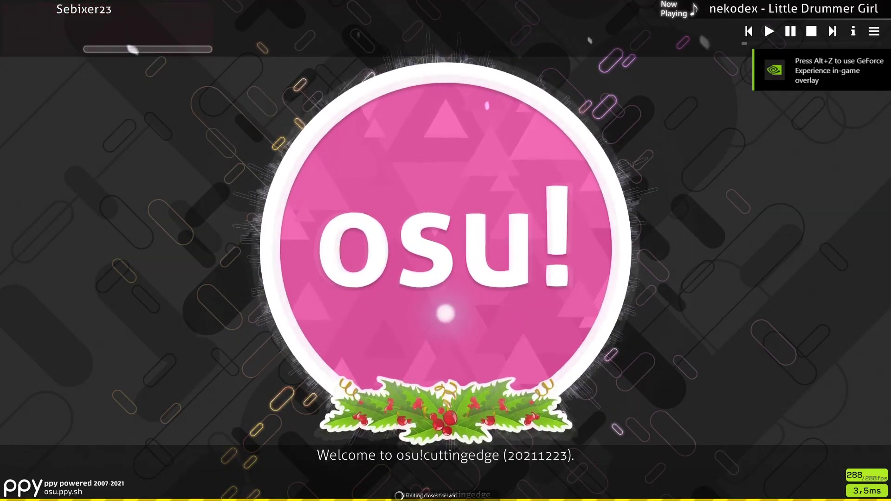
left_click(446, 314)
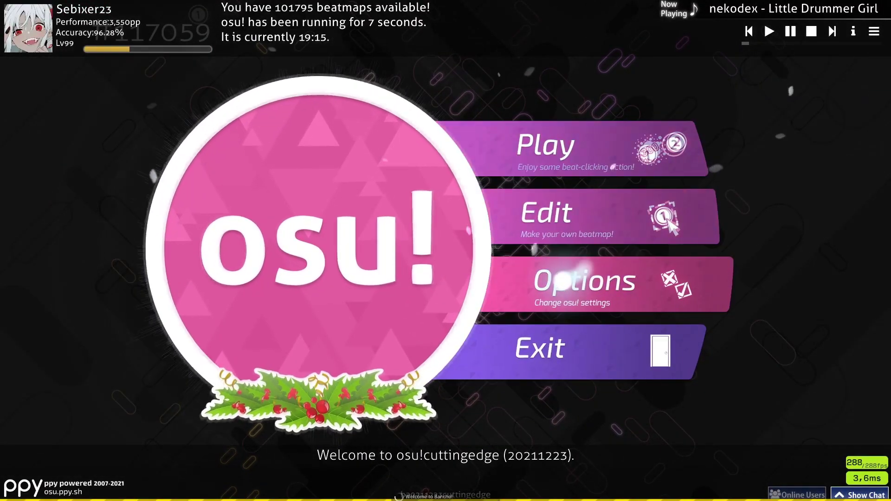
left_click(566, 284)
scroll(246, 209, "down", 15)
scroll(242, 200, "down", 15)
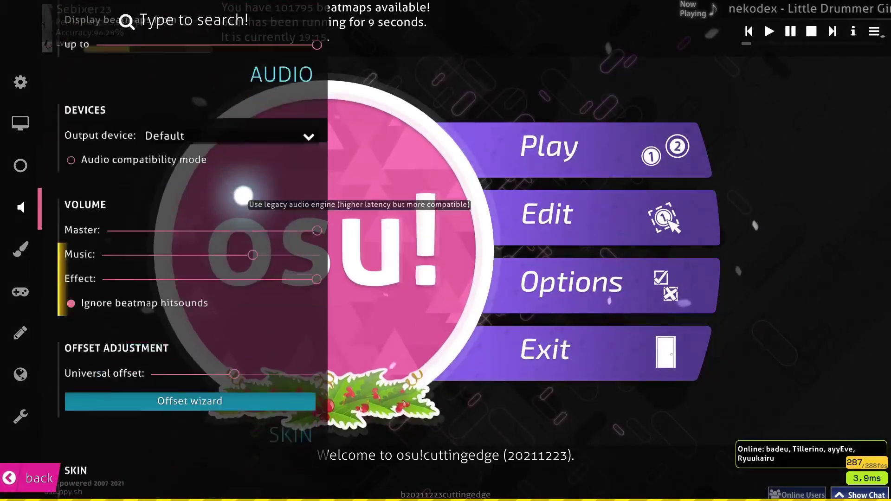
left_click(210, 218)
scroll(210, 218, "down", 5)
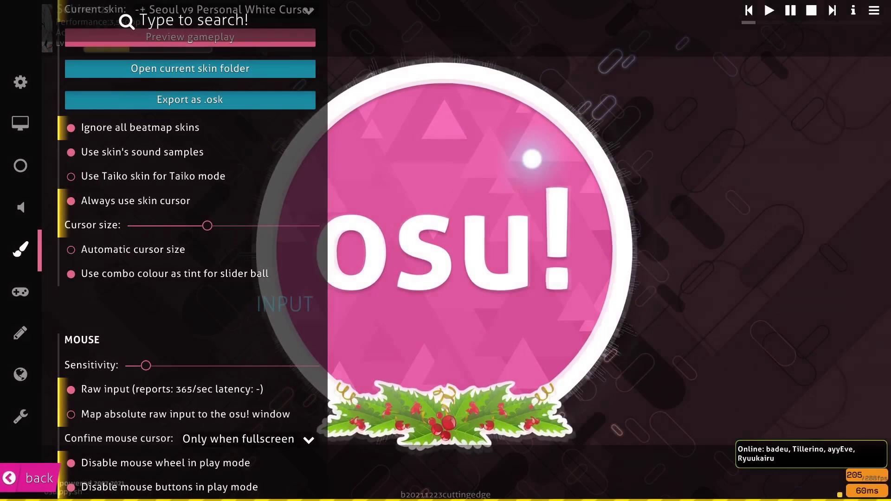
- Go to song selection, search for "songs compilation edit" and select the "last song edit" difficulty of Songs Compilation
left_click(531, 158)
left_click(573, 162)
left_click(607, 174)
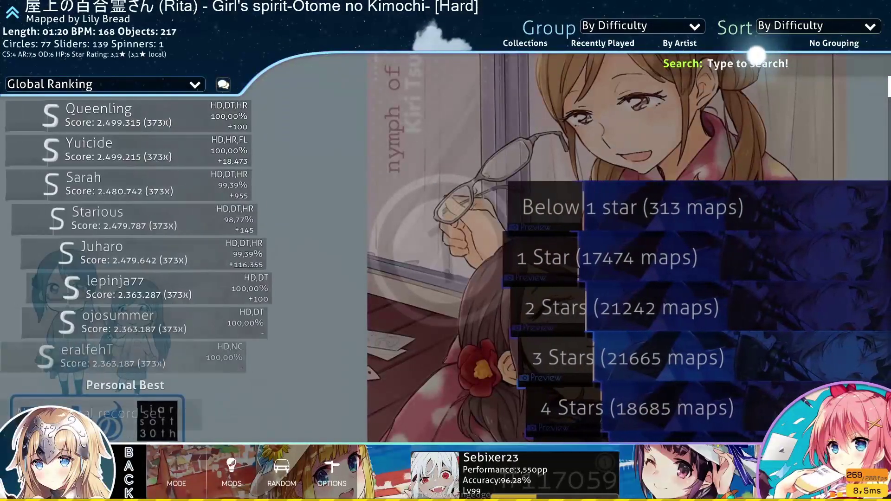
type("s")
type("ongs")
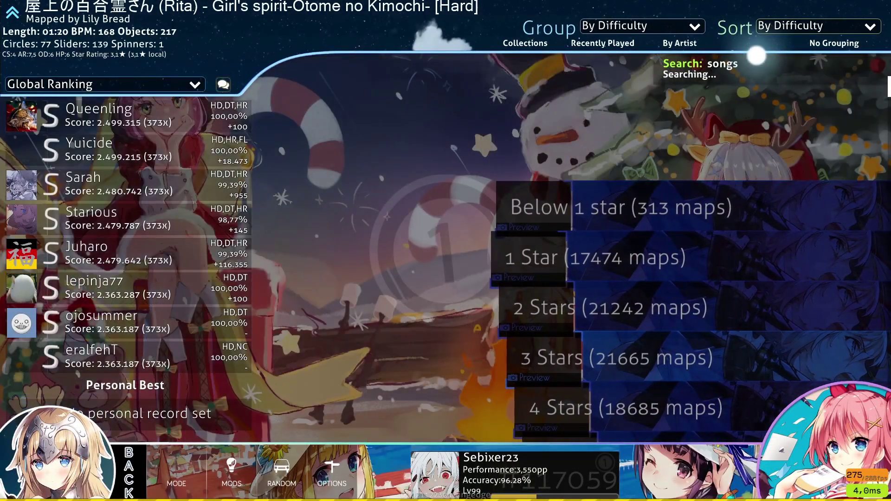
type(" f")
key("BackSpace")
type("compilation edit")
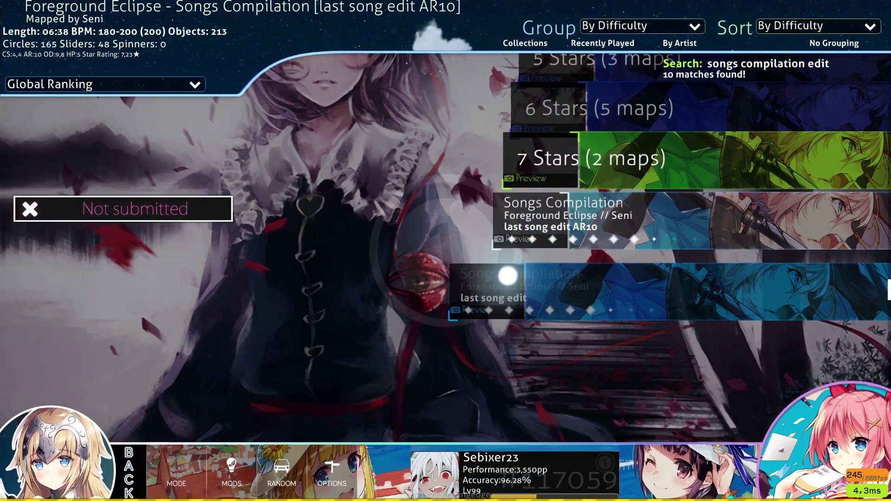
left_click(508, 276)
- Watch the selected map with the Auto mod using the current skin, then exit back to song selection
key("F1")
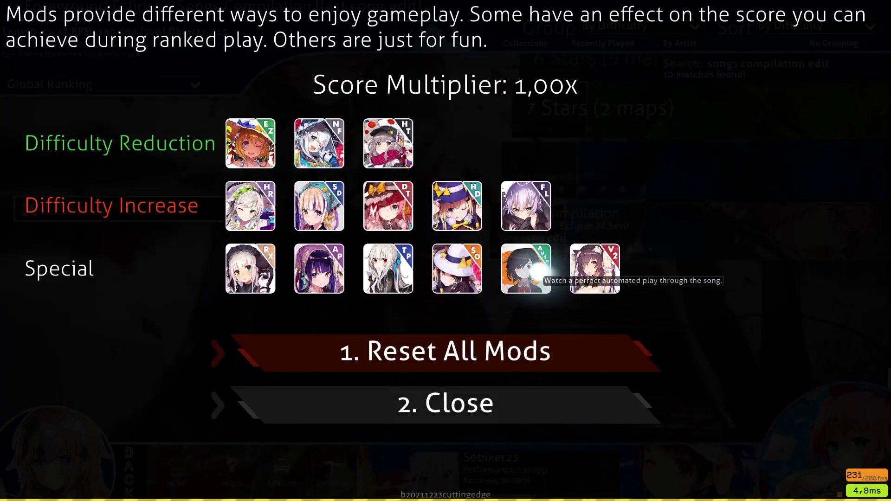
key("Escape")
left_click(534, 236)
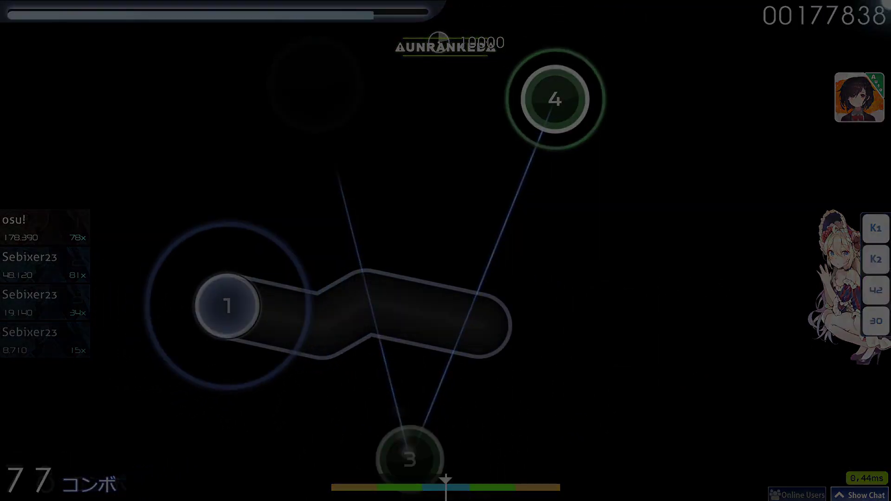
key("Escape")
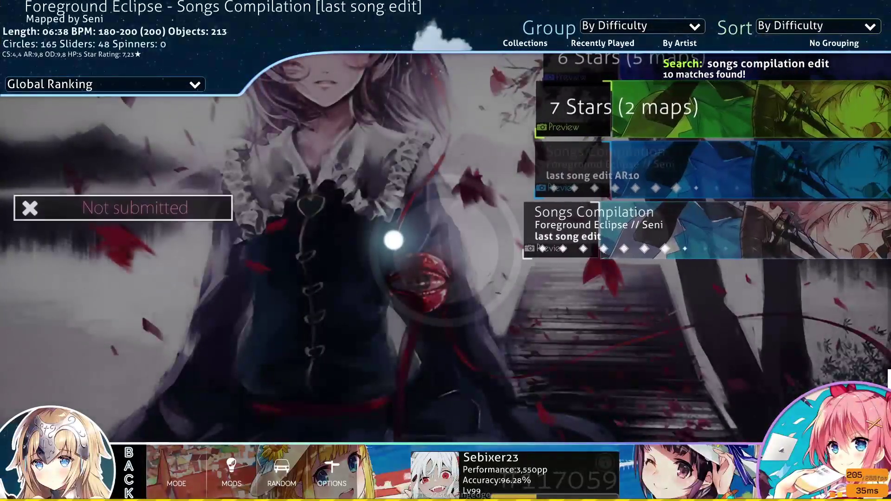
- Change the current skin to "-+ Seoul Instafade Version" and close the settings
key("ctrl+o")
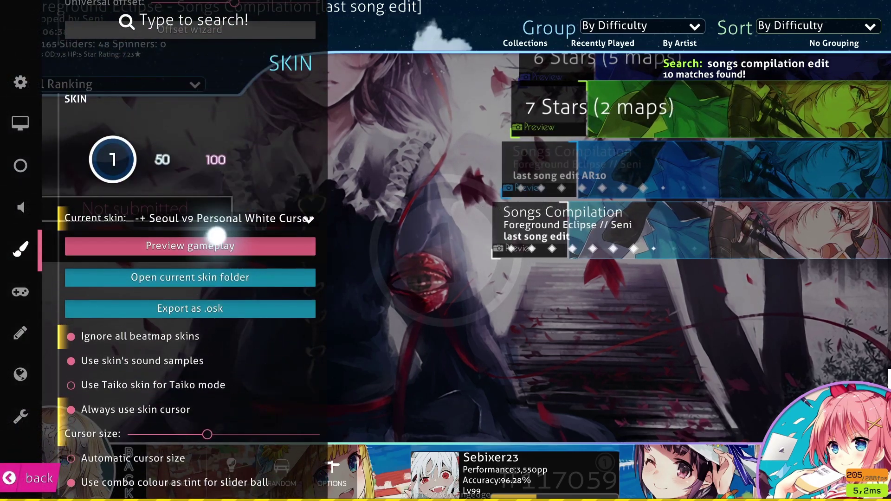
left_click(219, 216)
scroll(274, 181, "down", 5)
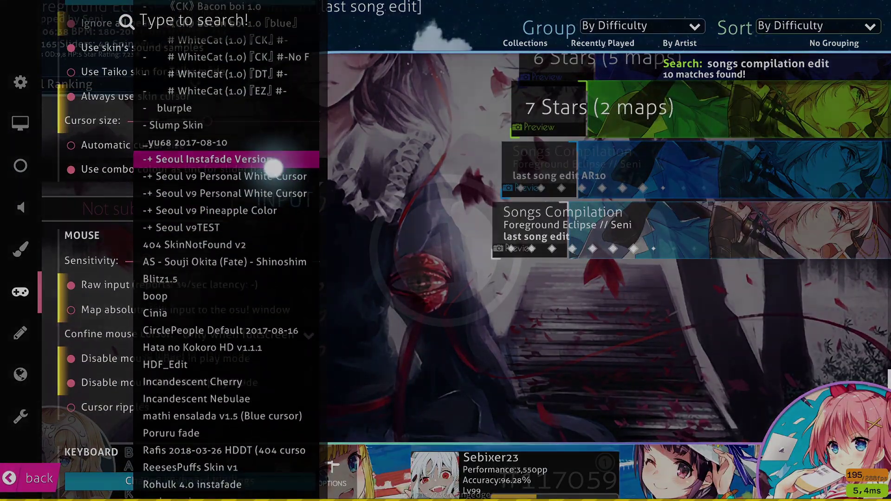
left_click(268, 162)
key("Escape")
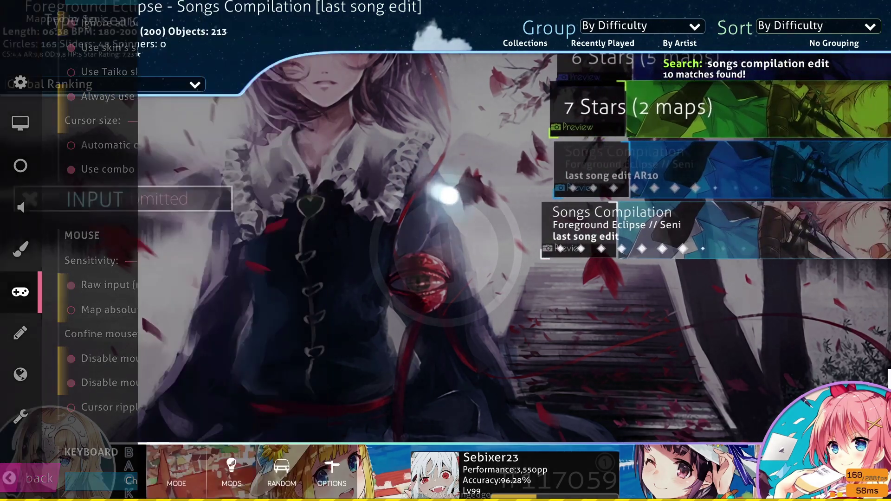
- Watch the same map with the Auto mod to check the instafade hit circles, then end the replay
key("F1")
left_click(528, 265)
key("Escape")
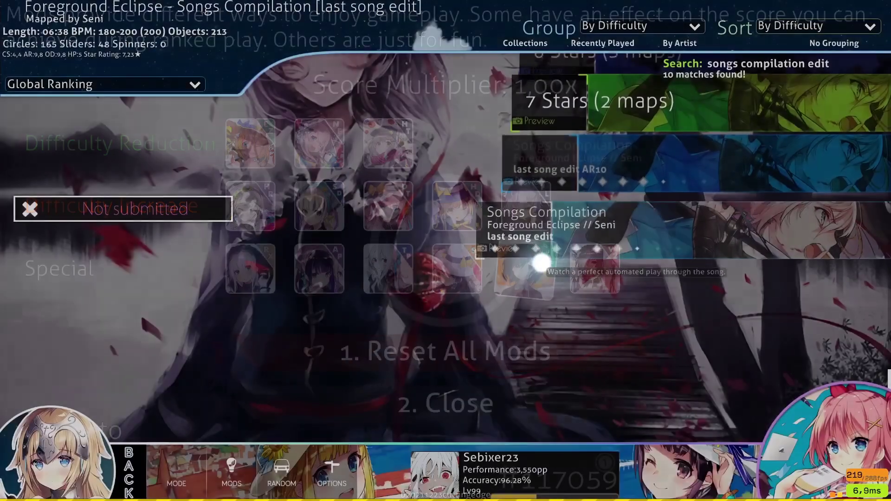
left_click(569, 242)
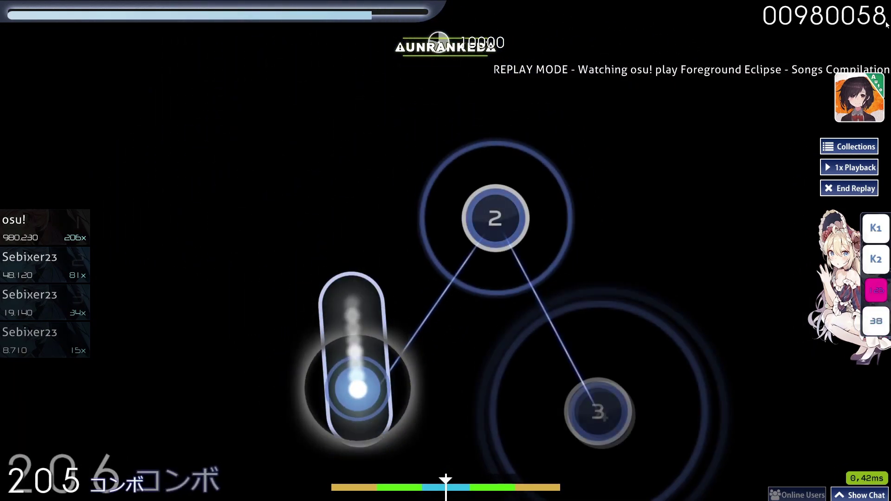
key("Escape")
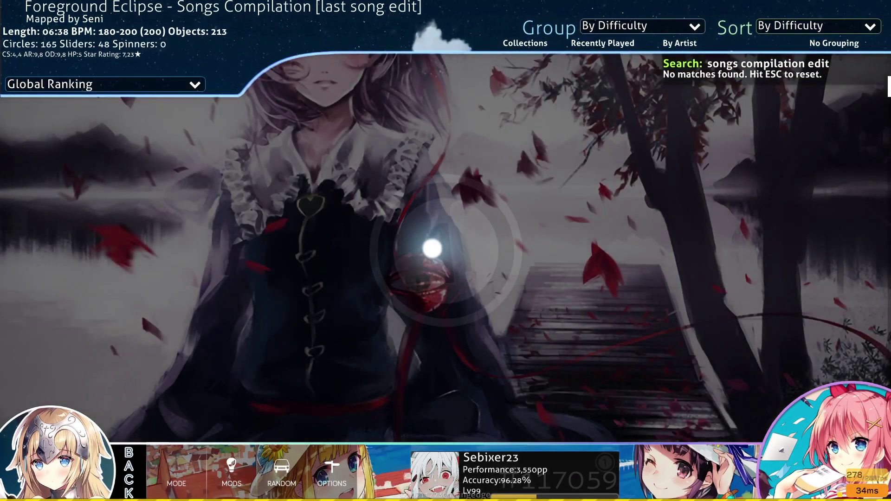